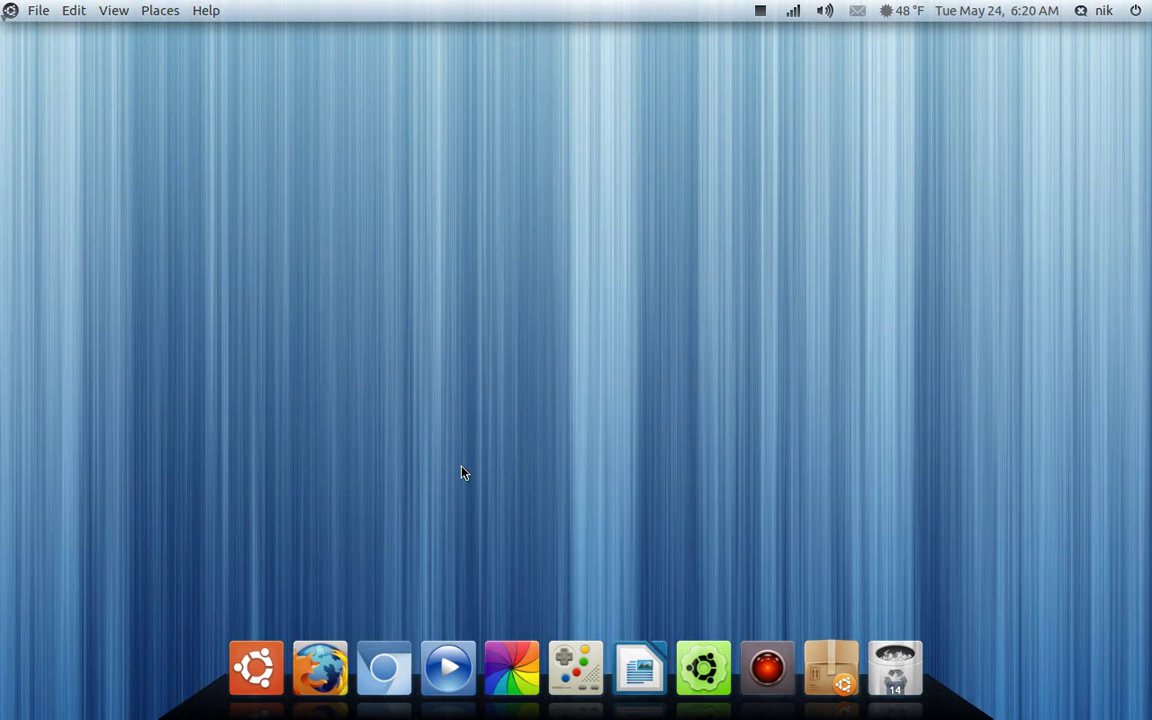
Search the desktop launcher for "qmc" and start M.A.M.E. Catalog / Launcher II
key("super+space")
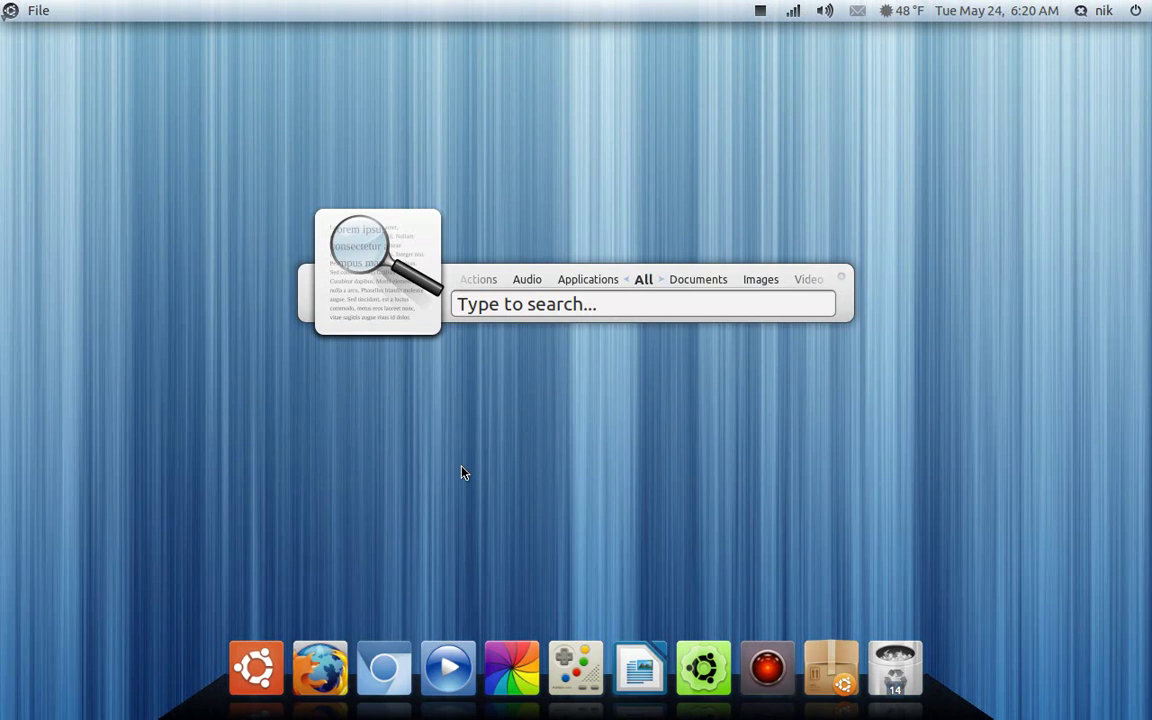
type("qmc")
key("Return")
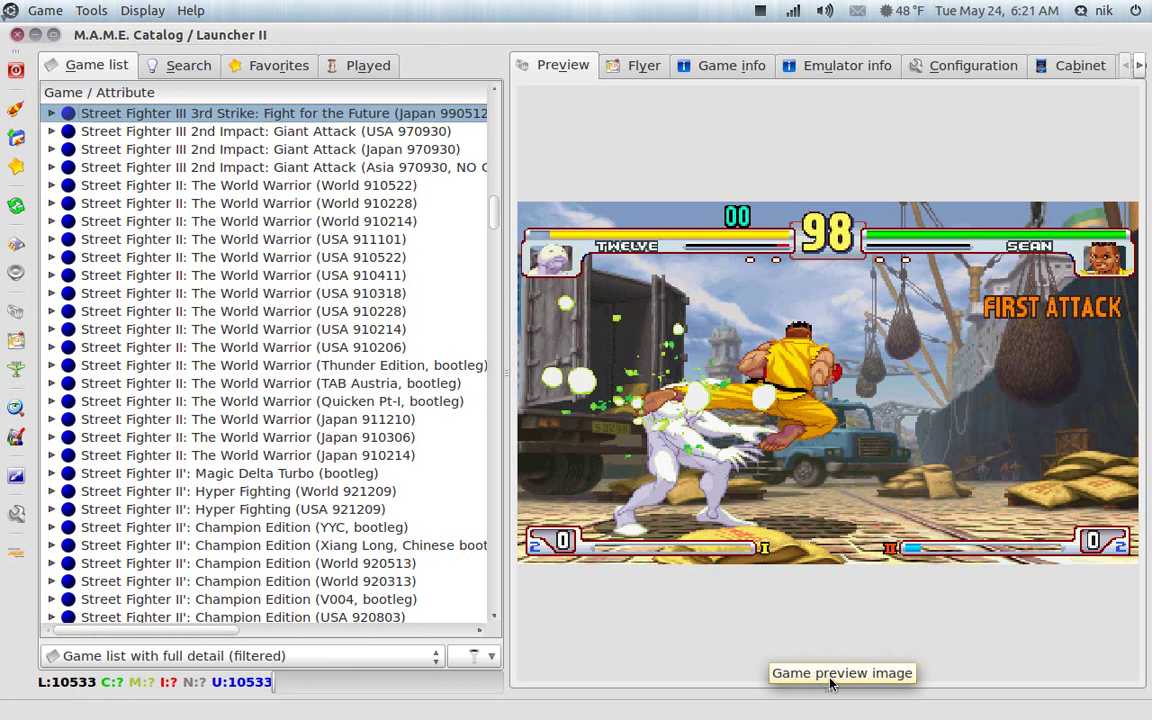
Expand the log and MP3 player pane below the game preview, and collapse it again
left_click_drag(831, 684, 827, 531)
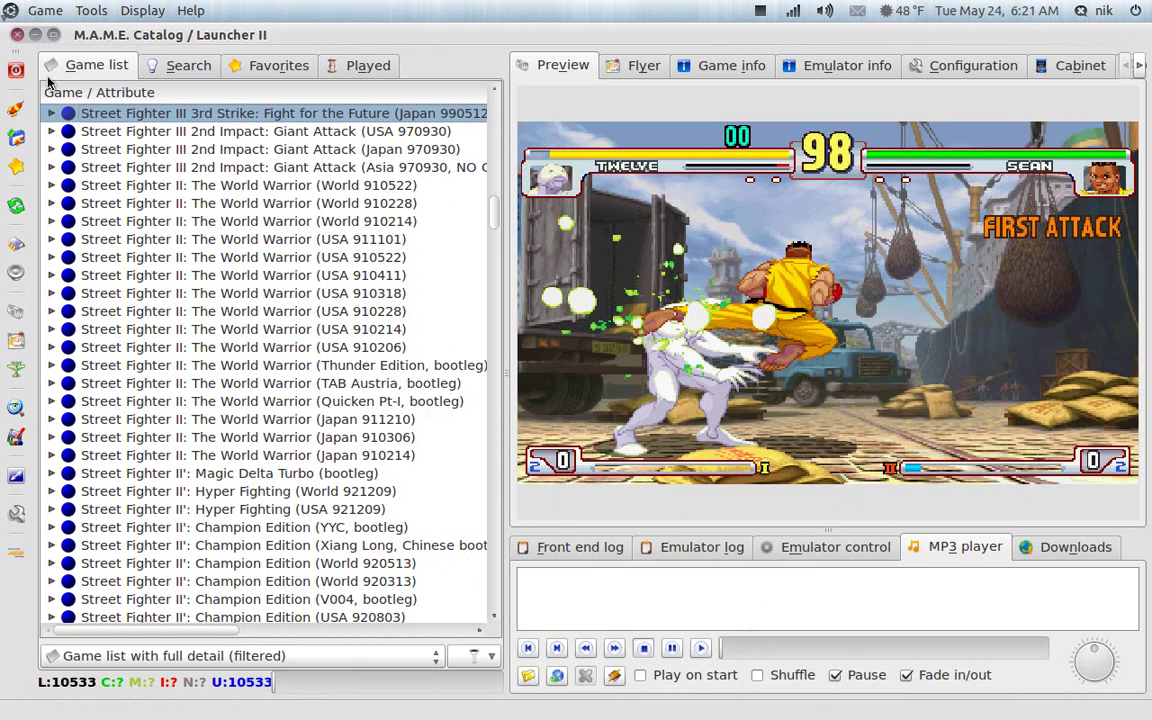
left_click_drag(19, 52, 9, 172)
left_click_drag(831, 536, 831, 697)
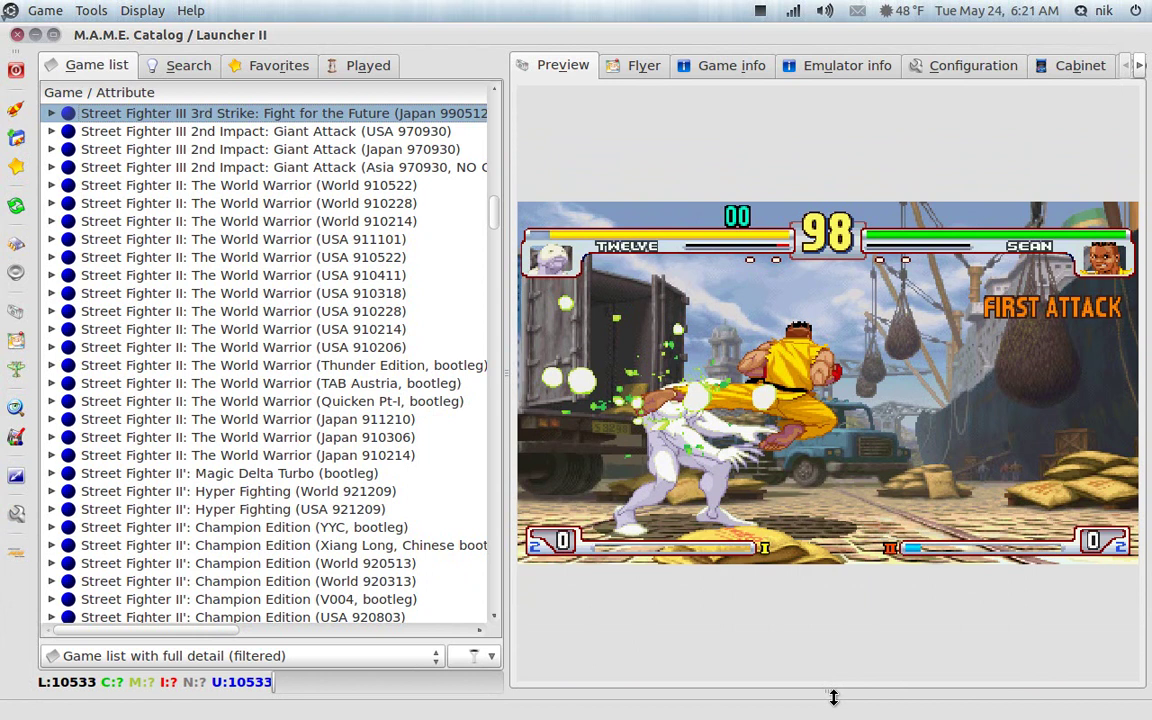
mouse_move(837, 686)
left_mouse_down()
mouse_move(836, 656)
mouse_move(828, 687)
left_mouse_up()
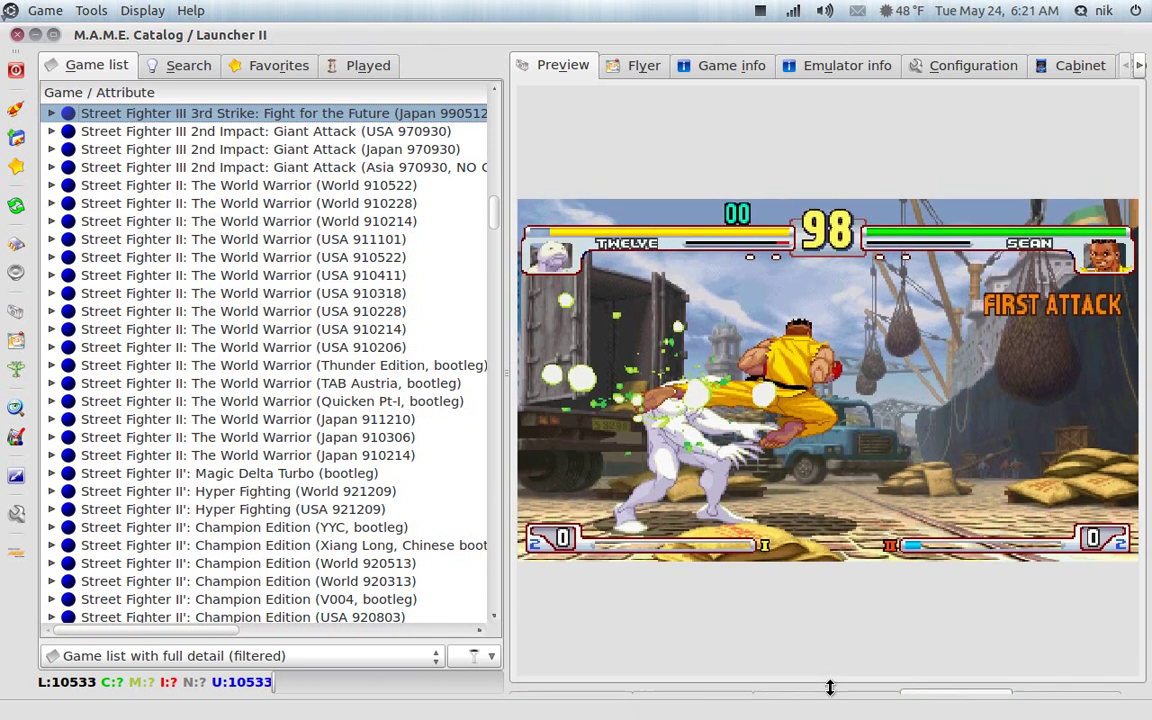
Look over the game-specific emulator configuration for Street Fighter III 3rd Strike (Japan 990512), and return to its preview image
left_click(958, 70)
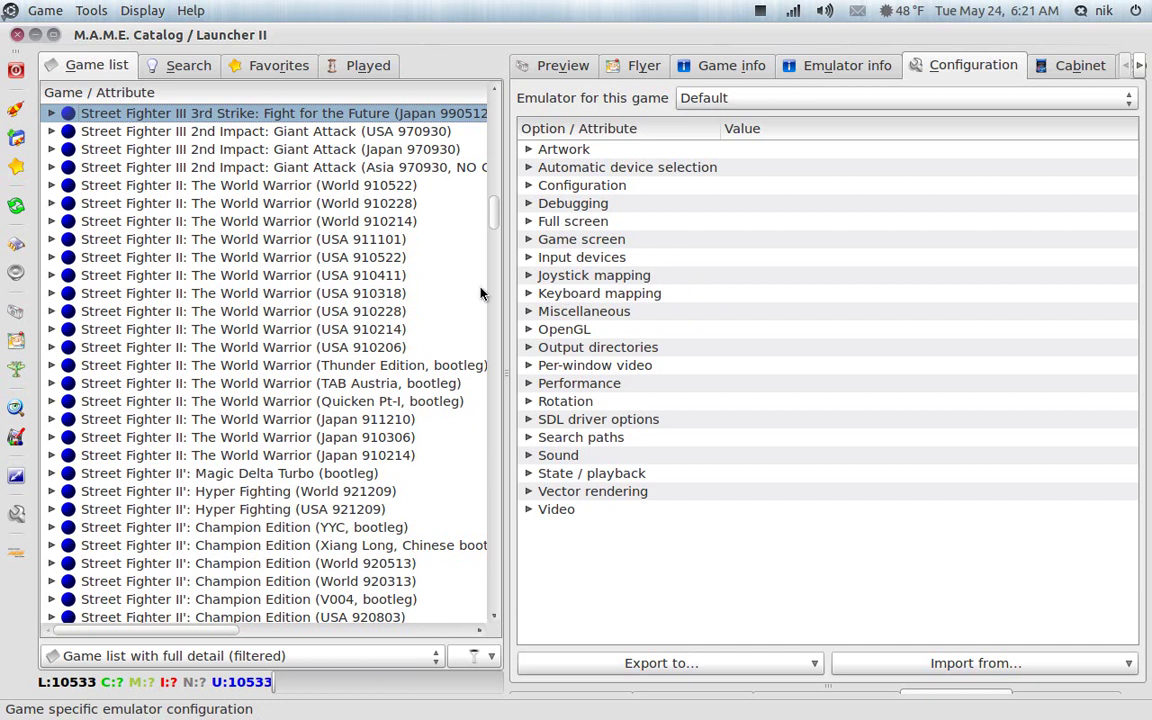
left_click(274, 136)
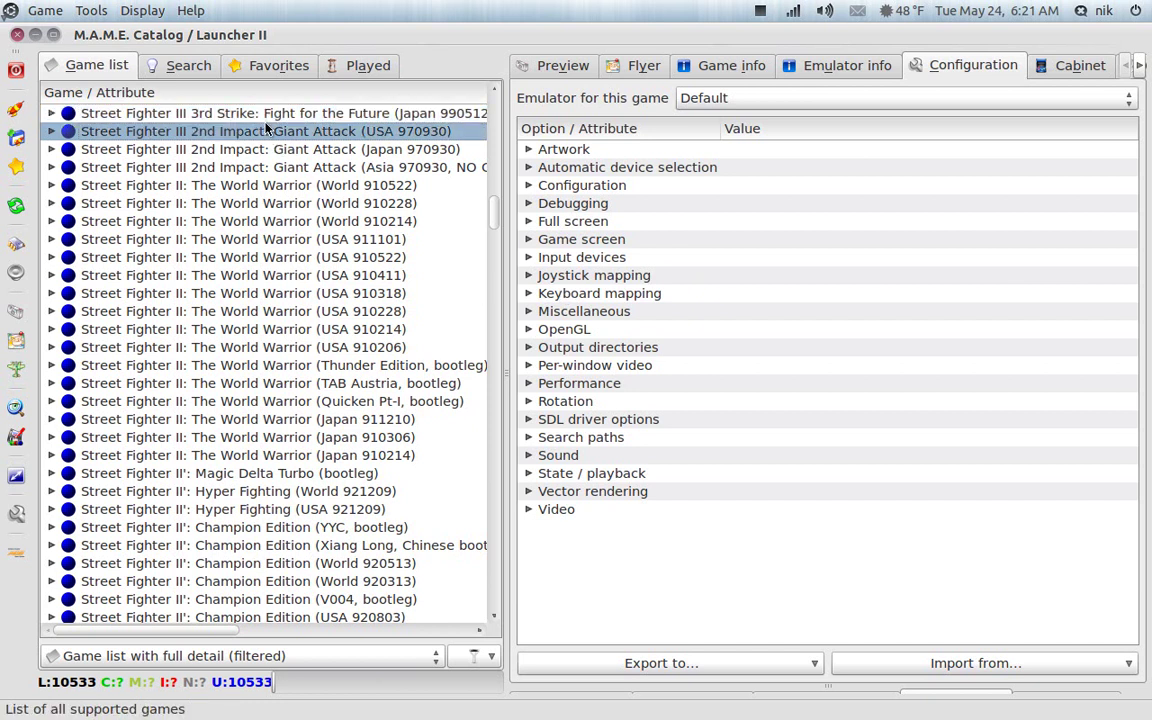
left_click(240, 107)
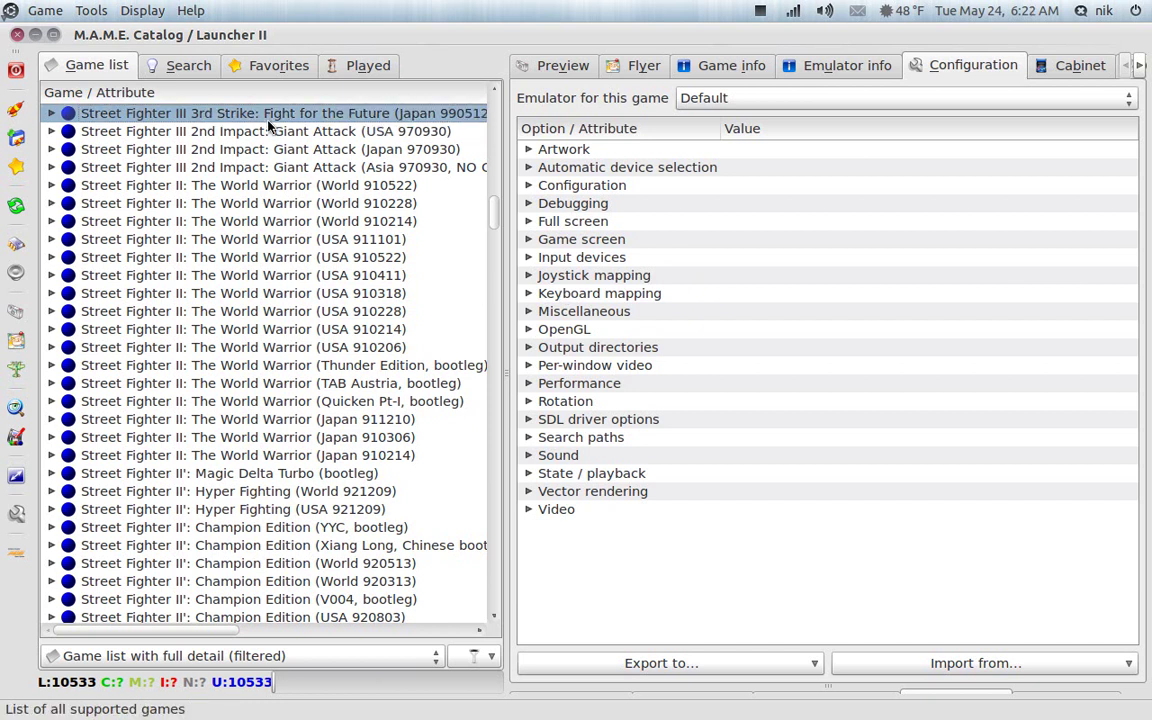
left_click(594, 204)
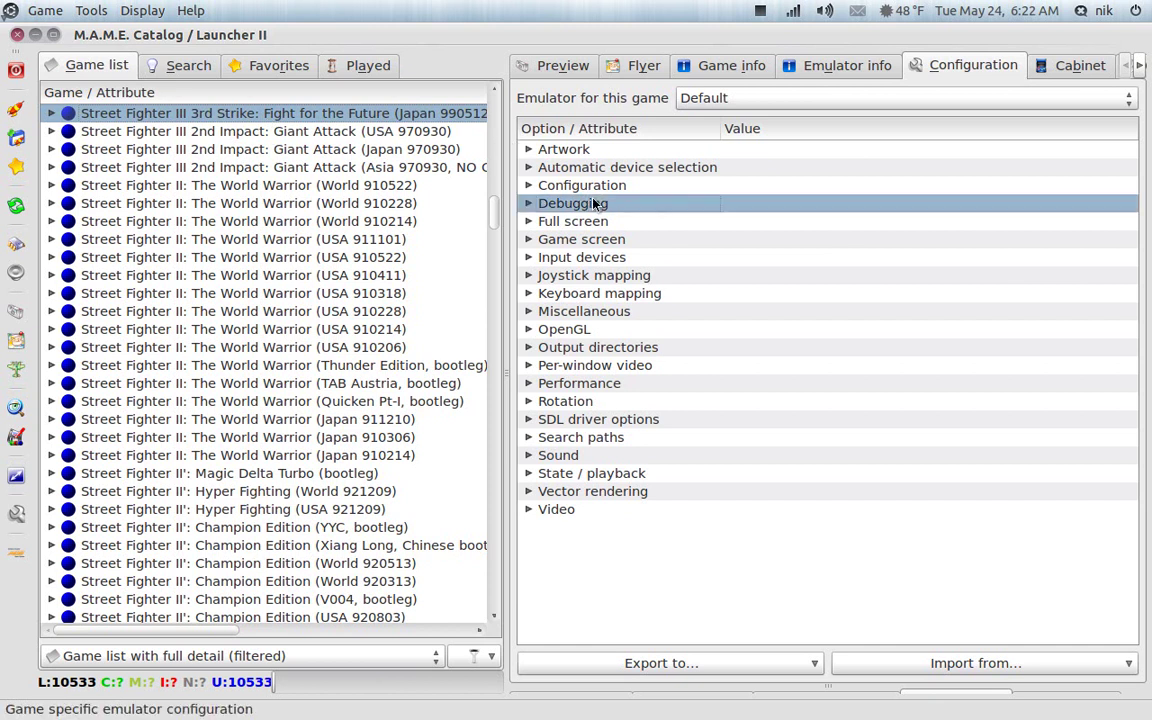
left_click(557, 68)
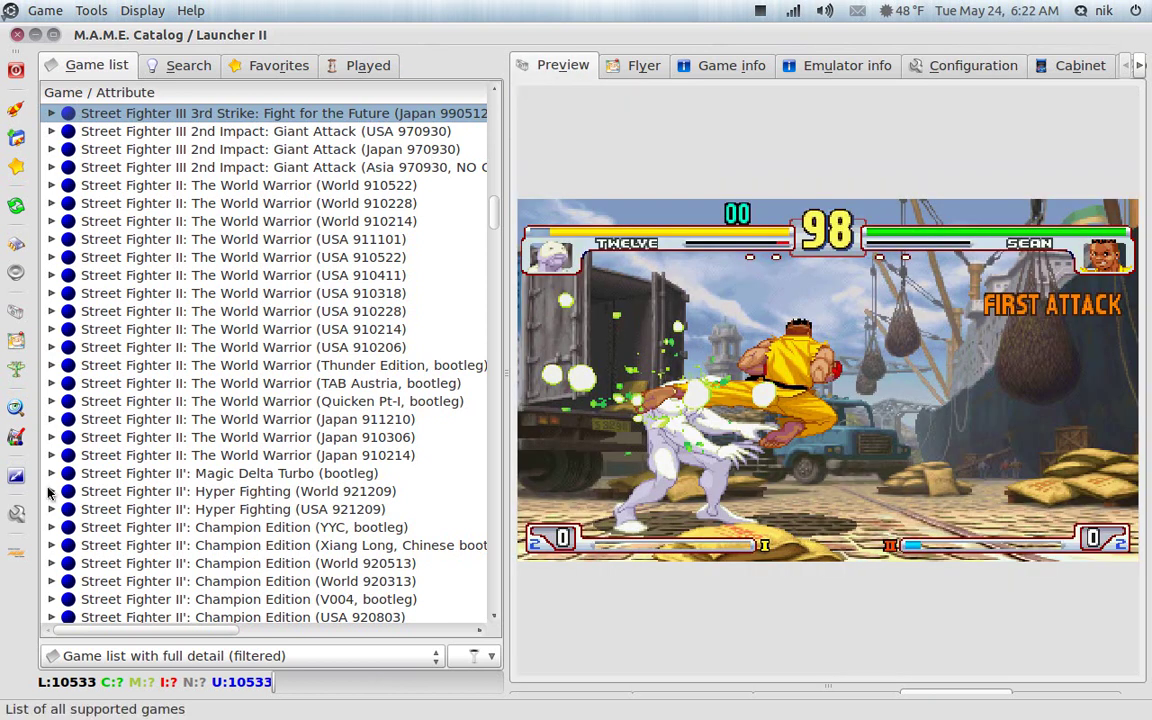
Examine the OpenGL settings in the emulator's global configuration options, and close the options
left_click(15, 515)
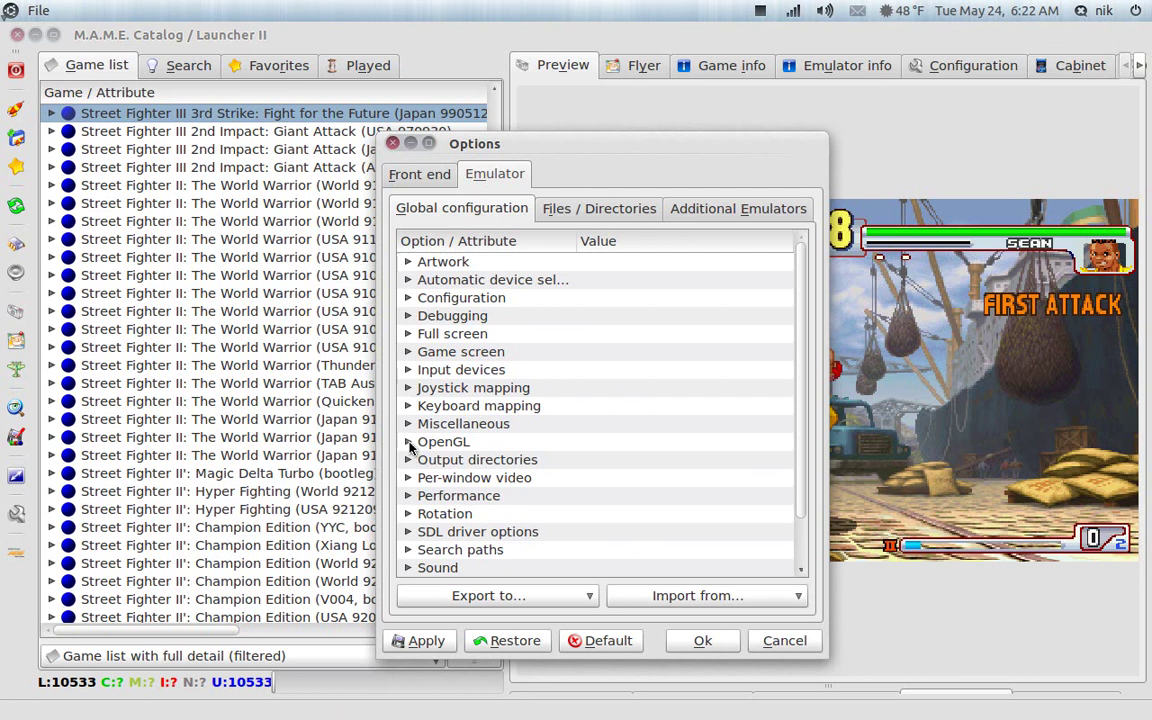
left_click(408, 441)
scroll(487, 457, "down", 1)
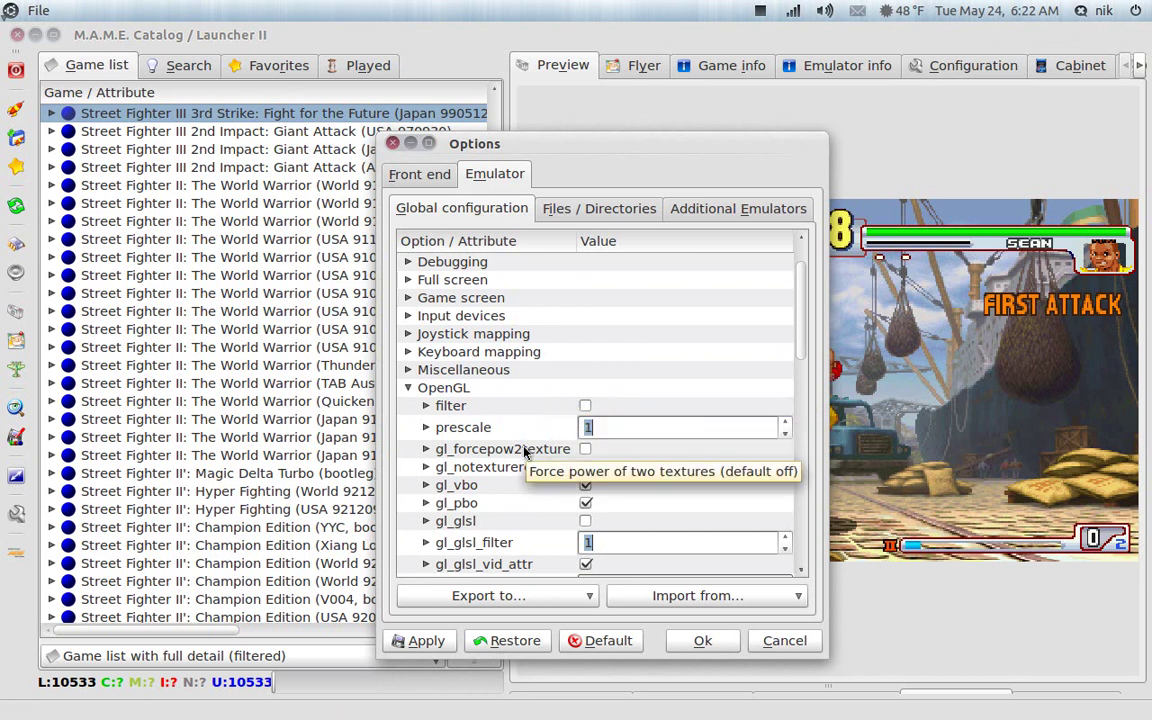
scroll(524, 452, "down", 3)
scroll(524, 452, "up", 4)
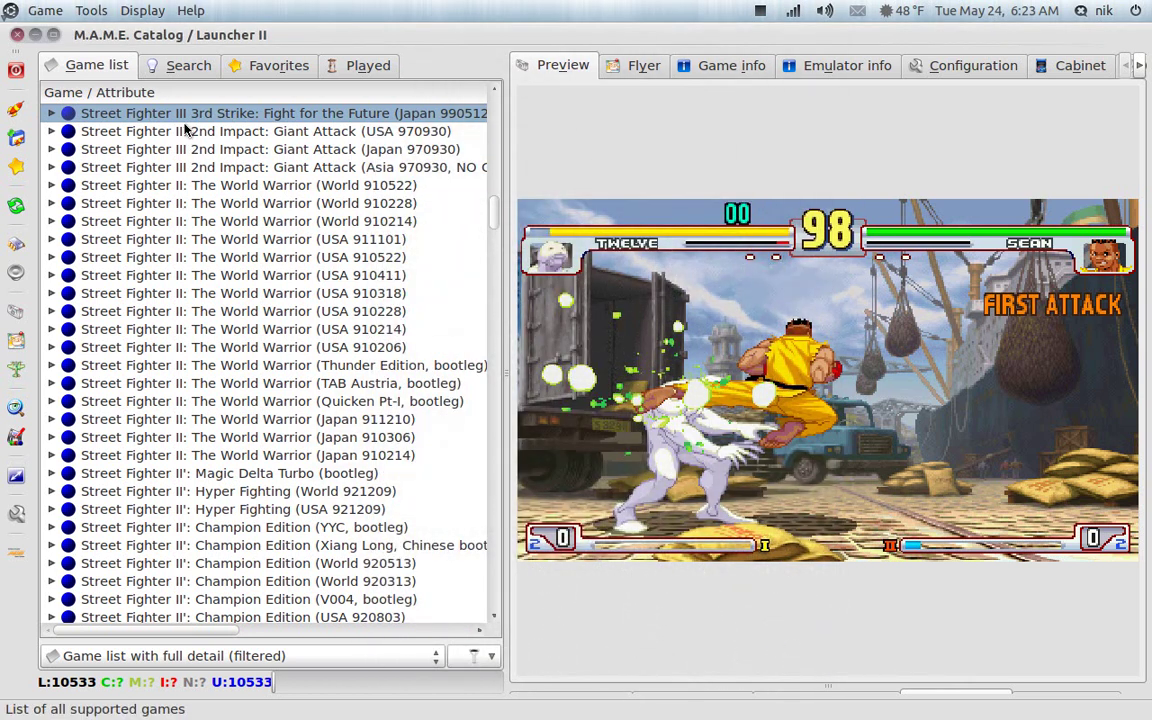
Search the game catalog for "x-men"
left_click(163, 67)
left_click(175, 91)
type("xmen")
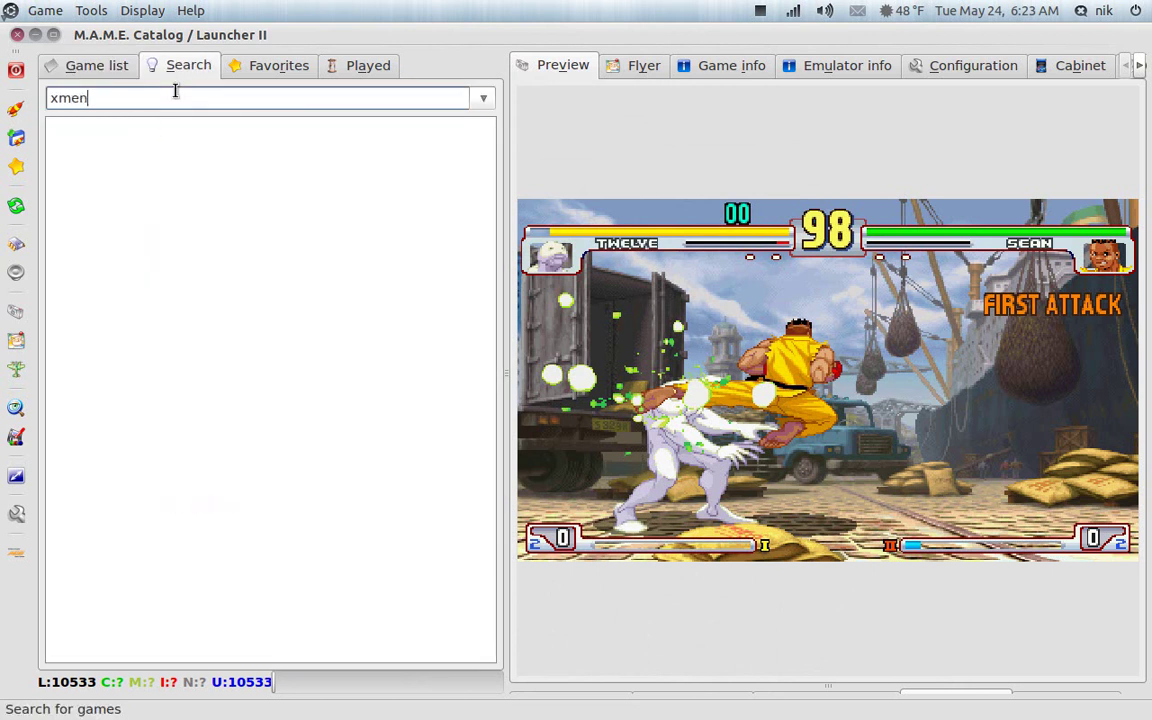
key("Left")
key("Left")
key("Left")
type("-")
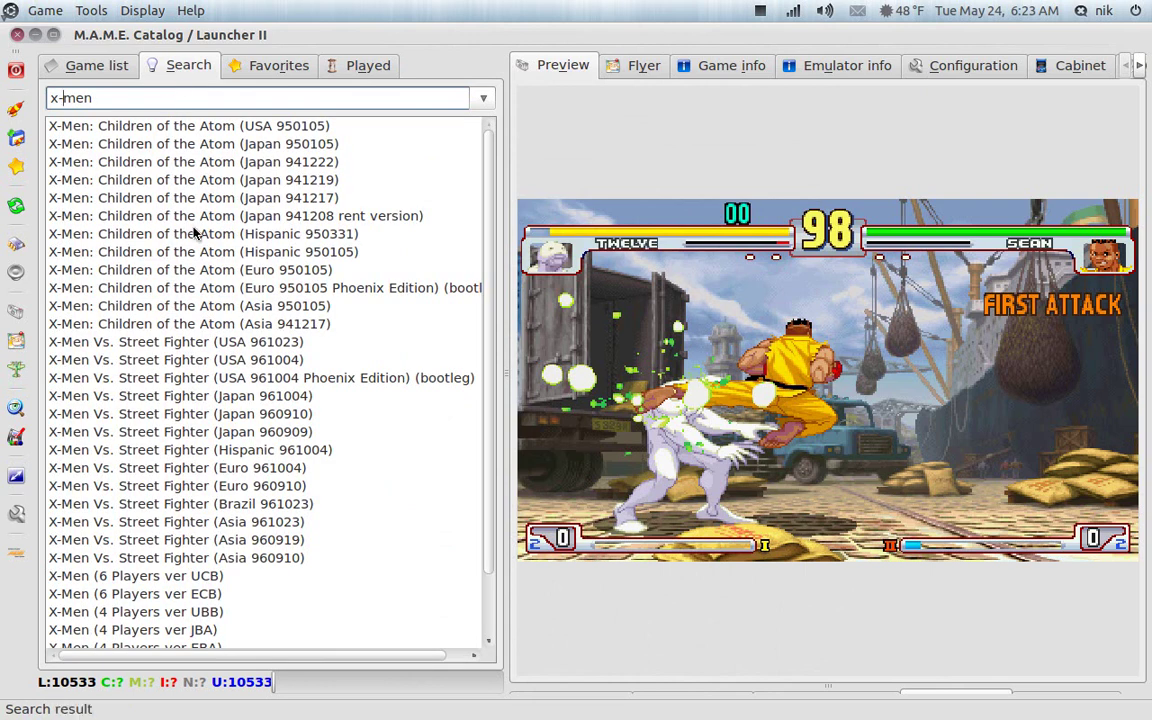
Add X-Men (6 Players ver UCB) to the favorites
scroll(193, 228, "down", 2)
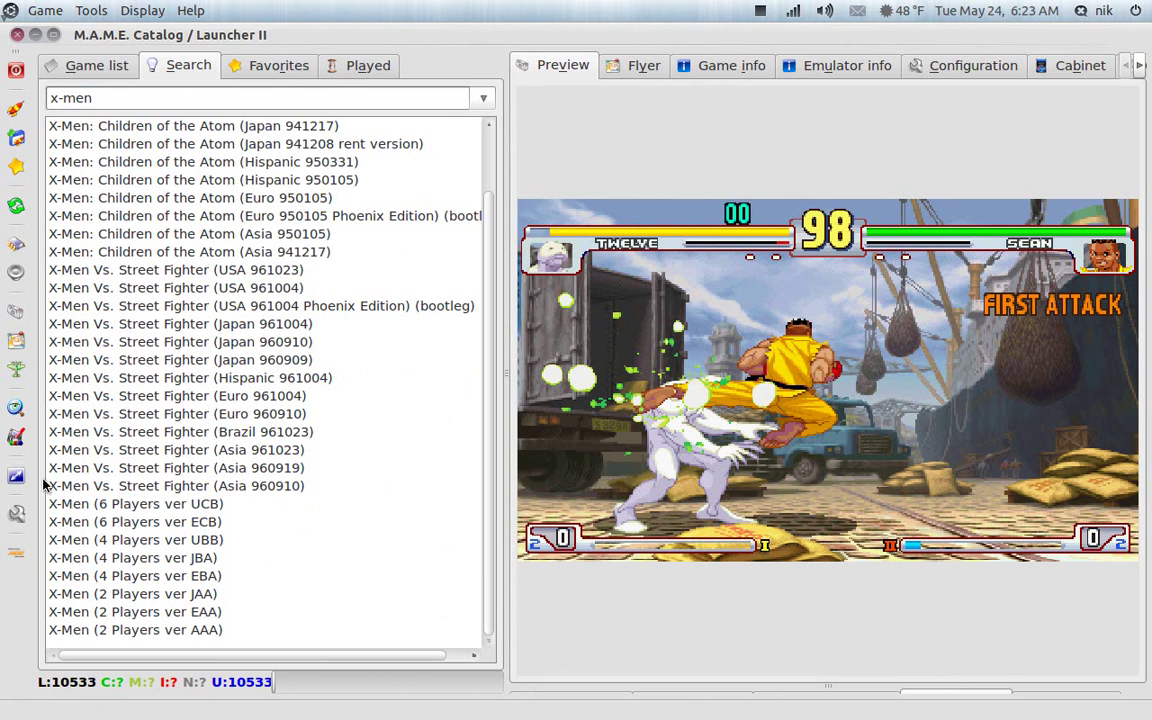
left_click(93, 505)
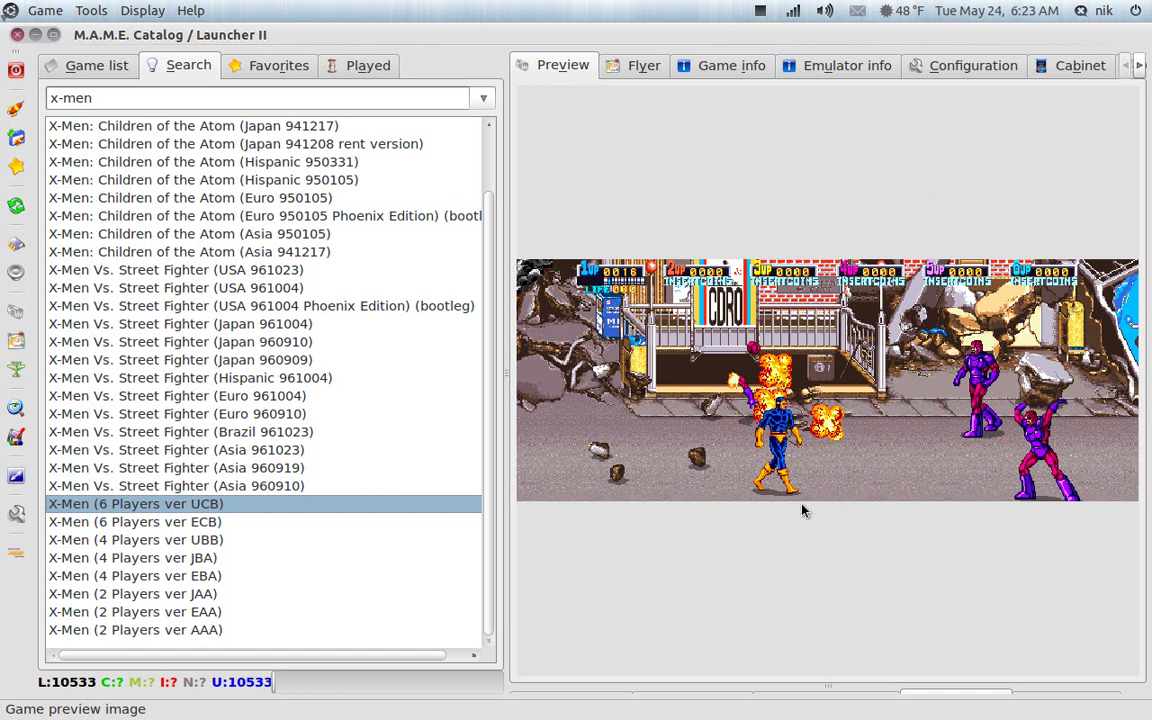
right_click(75, 505)
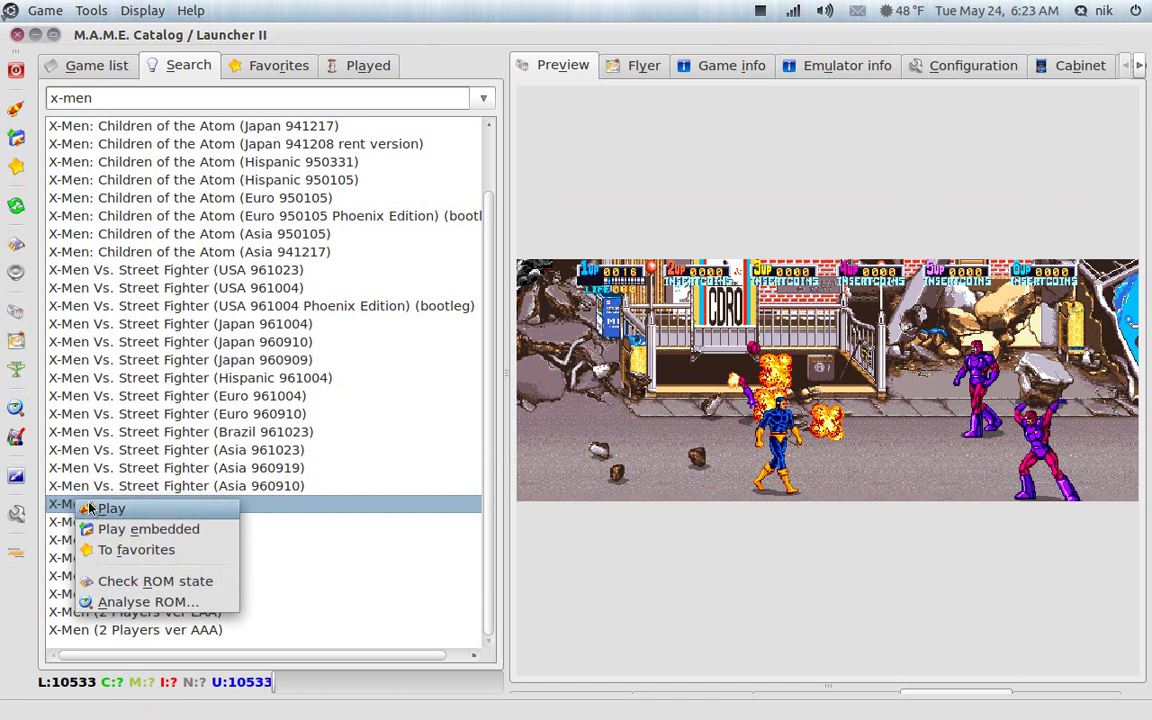
left_click(138, 549)
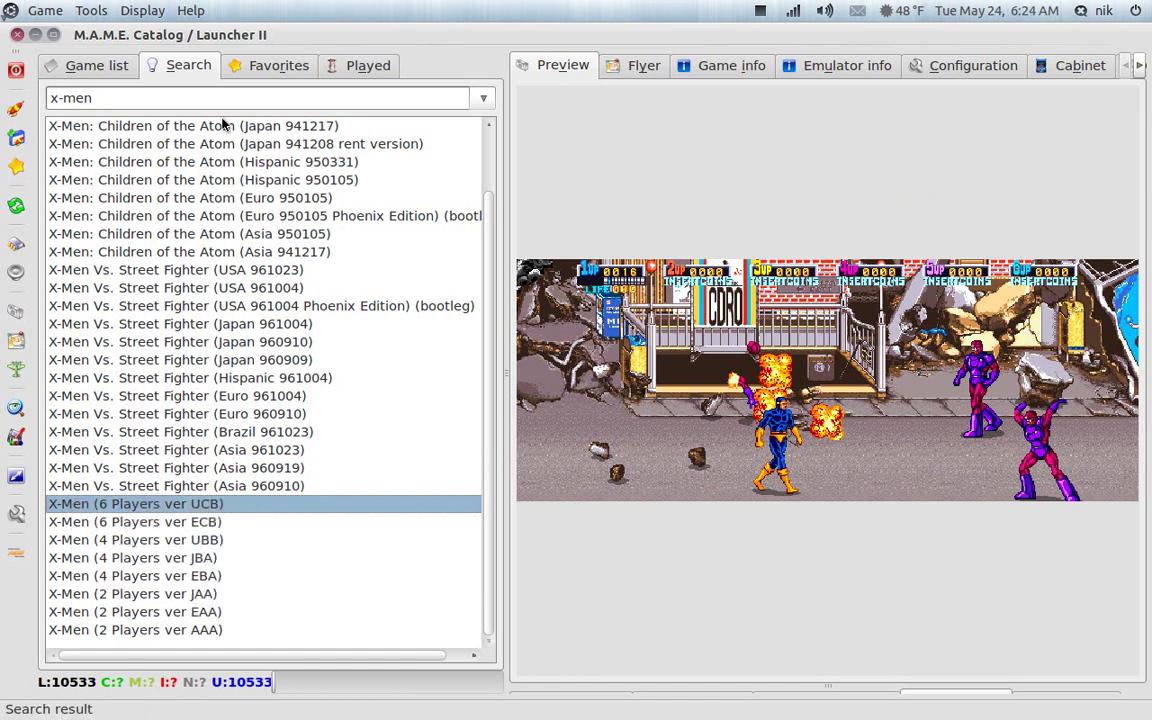
Look through the favorite games, the last played games and the full game list, and close the launcher
left_click(274, 68)
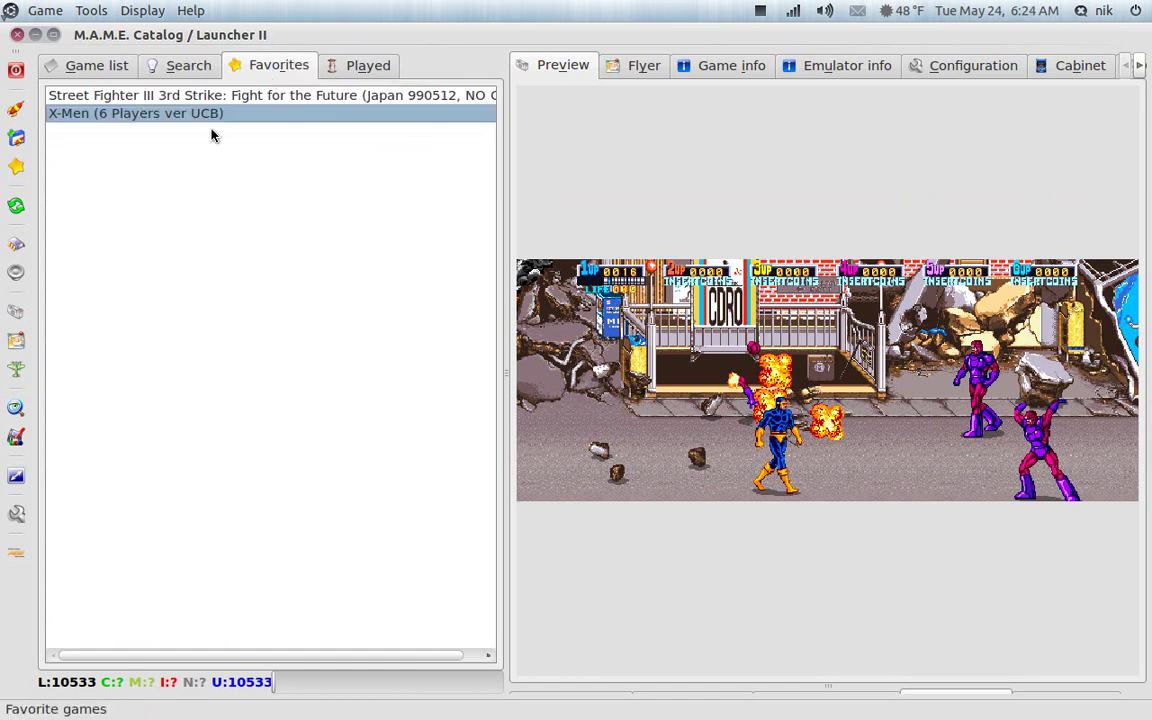
left_click(360, 66)
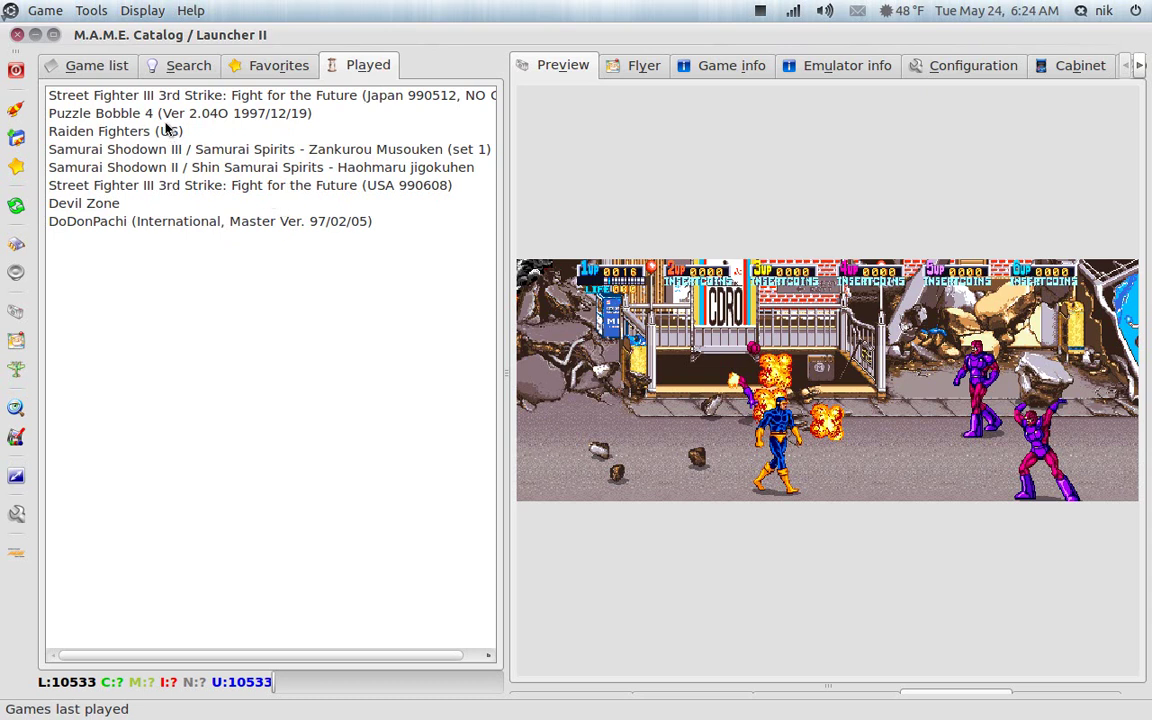
left_click(110, 68)
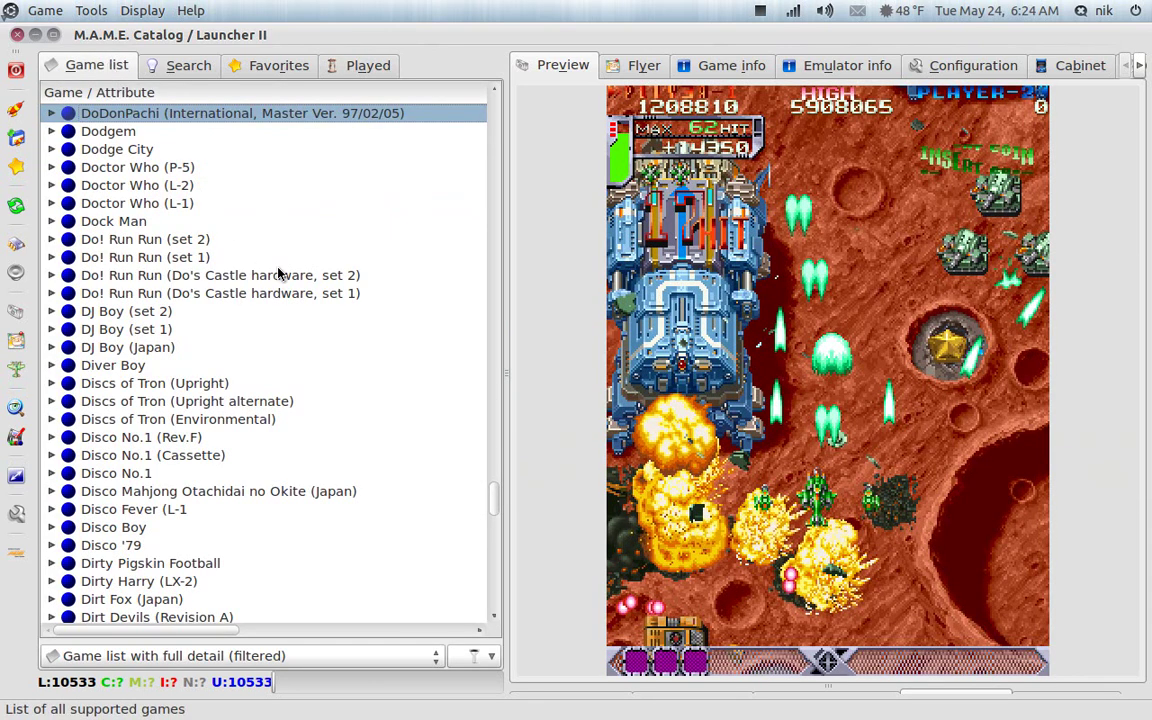
scroll(279, 274, "down", 5)
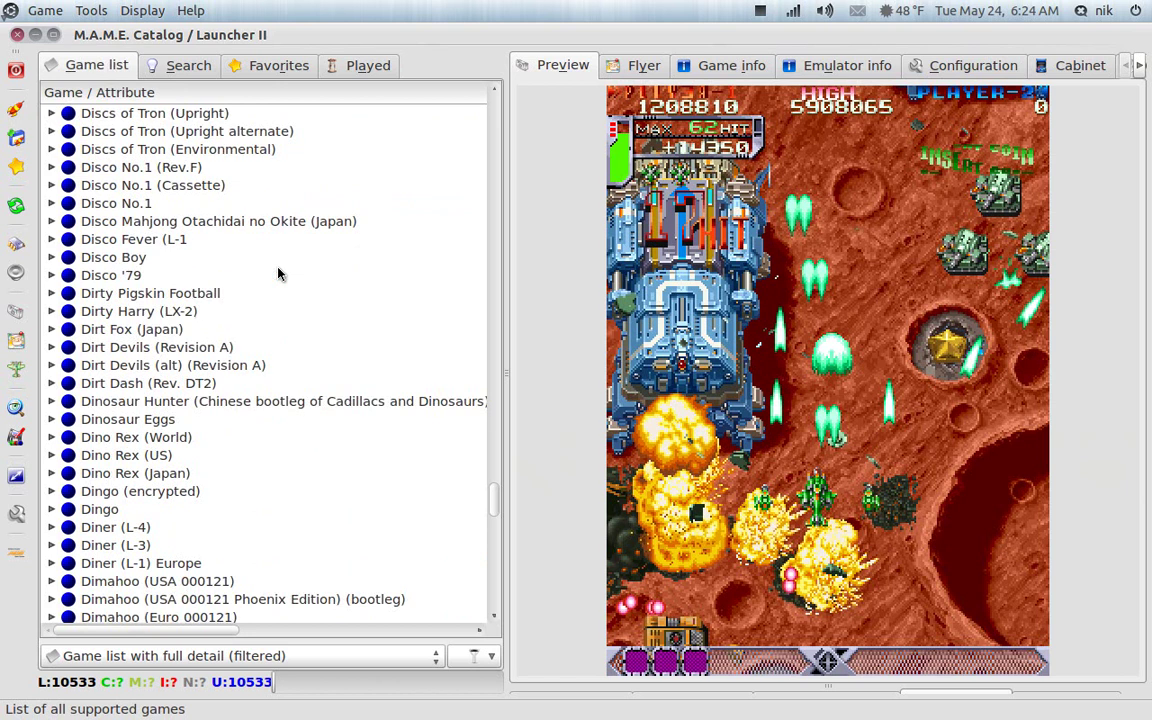
scroll(279, 274, "up", 7)
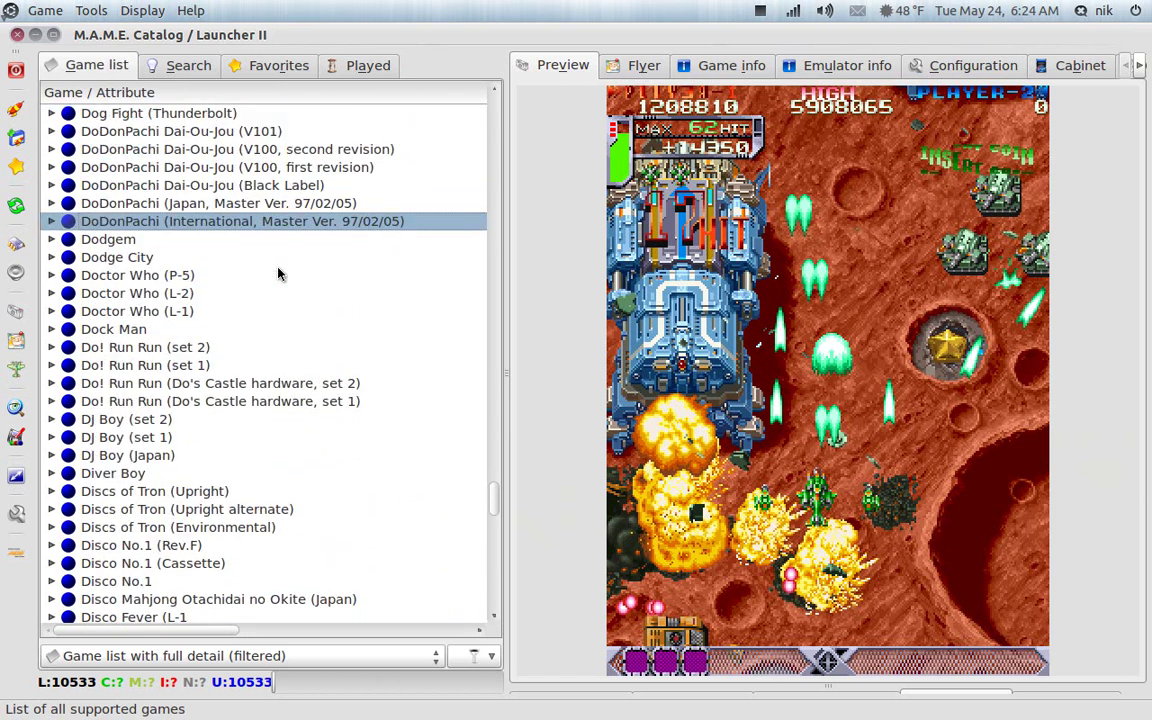
scroll(279, 272, "up", 6)
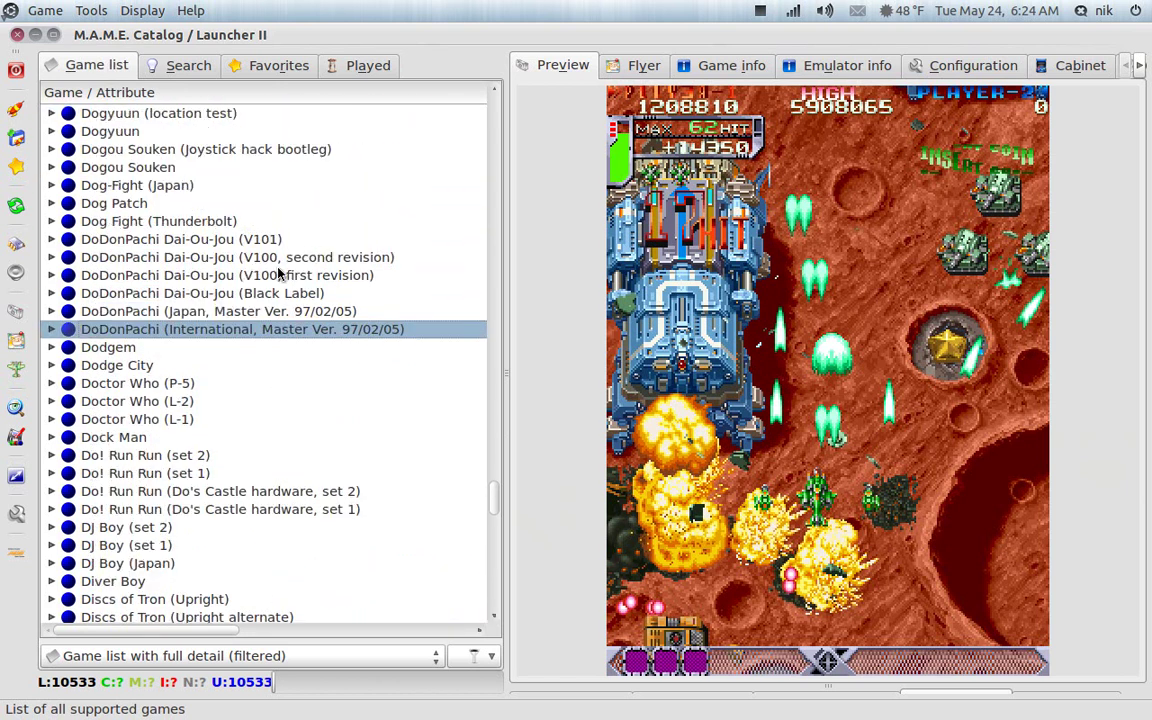
left_click(17, 34)
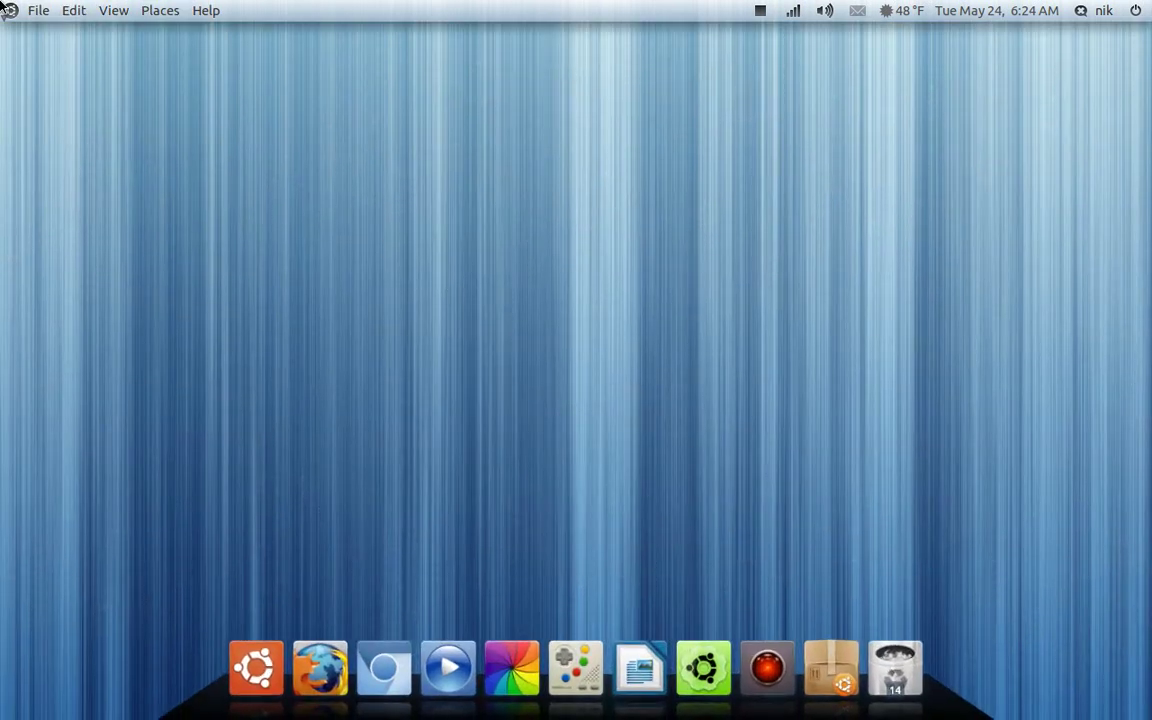
Open a terminal and run "gksu nautilus", authorizing it with the administrator password
left_click(8, 10)
mouse_move(57, 45)
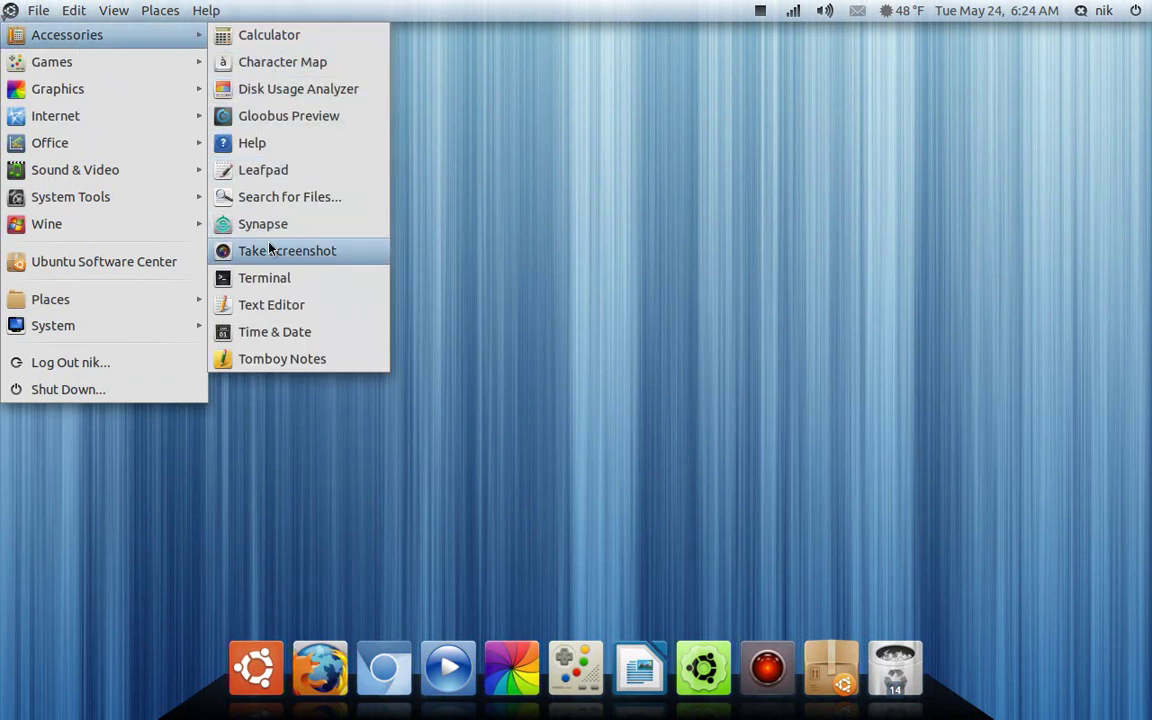
left_click(300, 285)
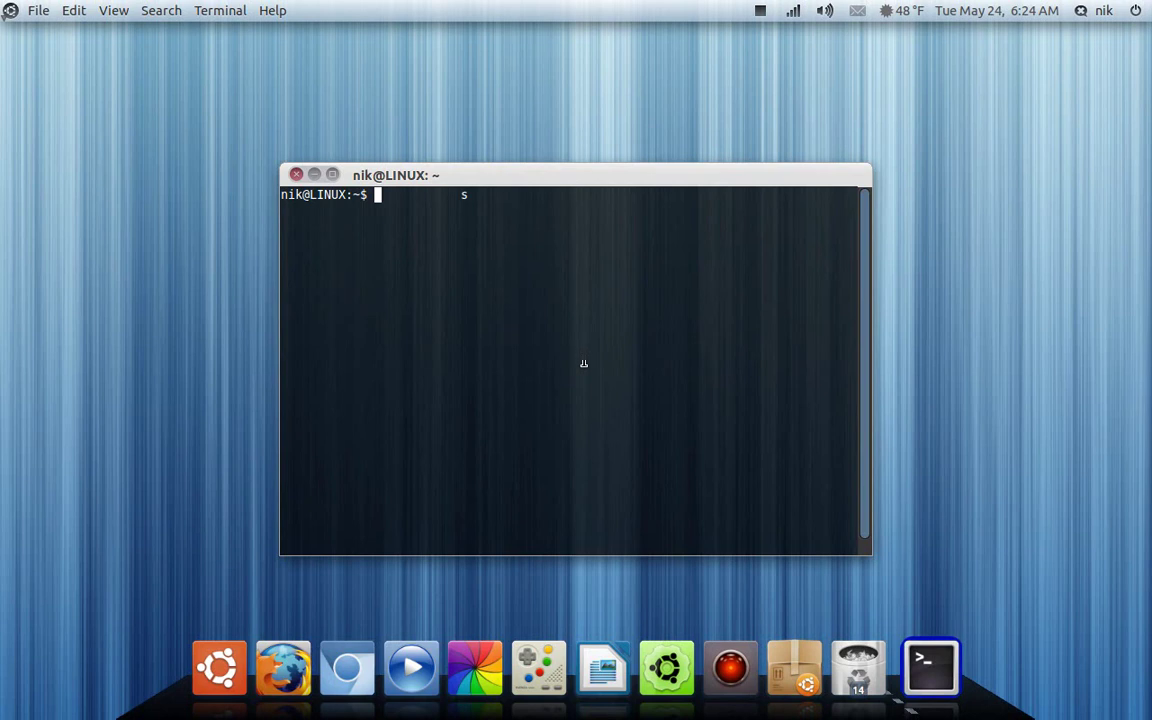
type("gksu nautilus")
key("Return")
type("****")
key("Return")
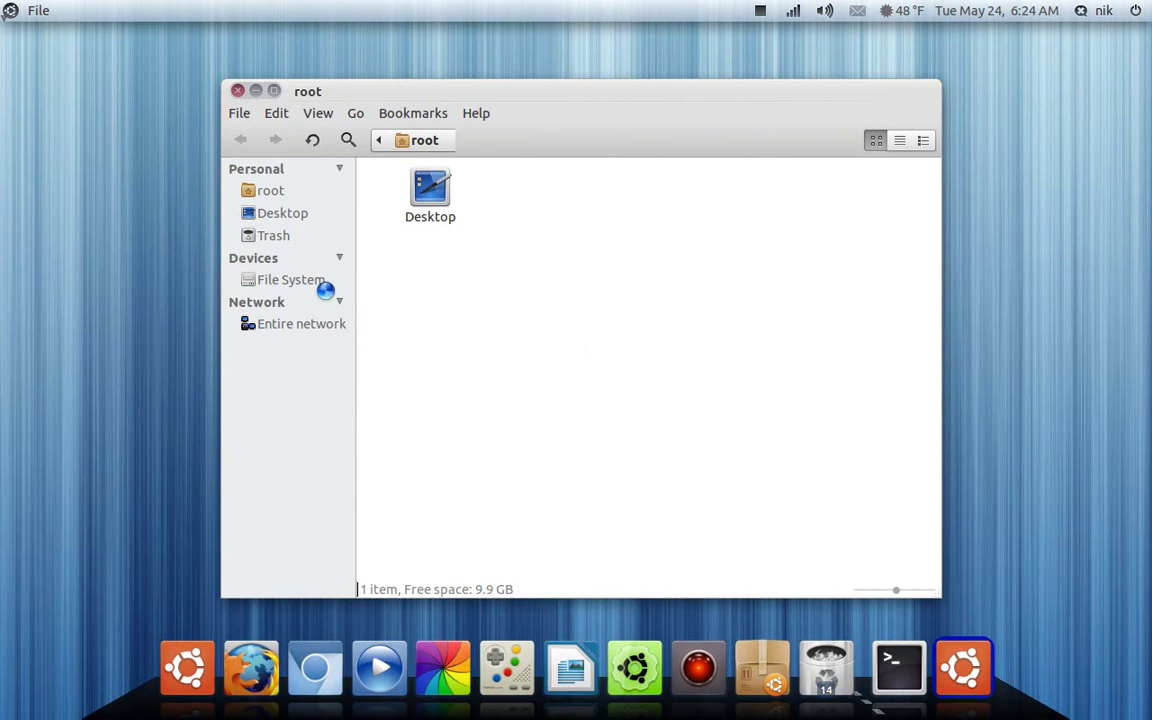
Browse the file system to /etc/mame and open mame.ini with Text Editor
left_click(320, 286)
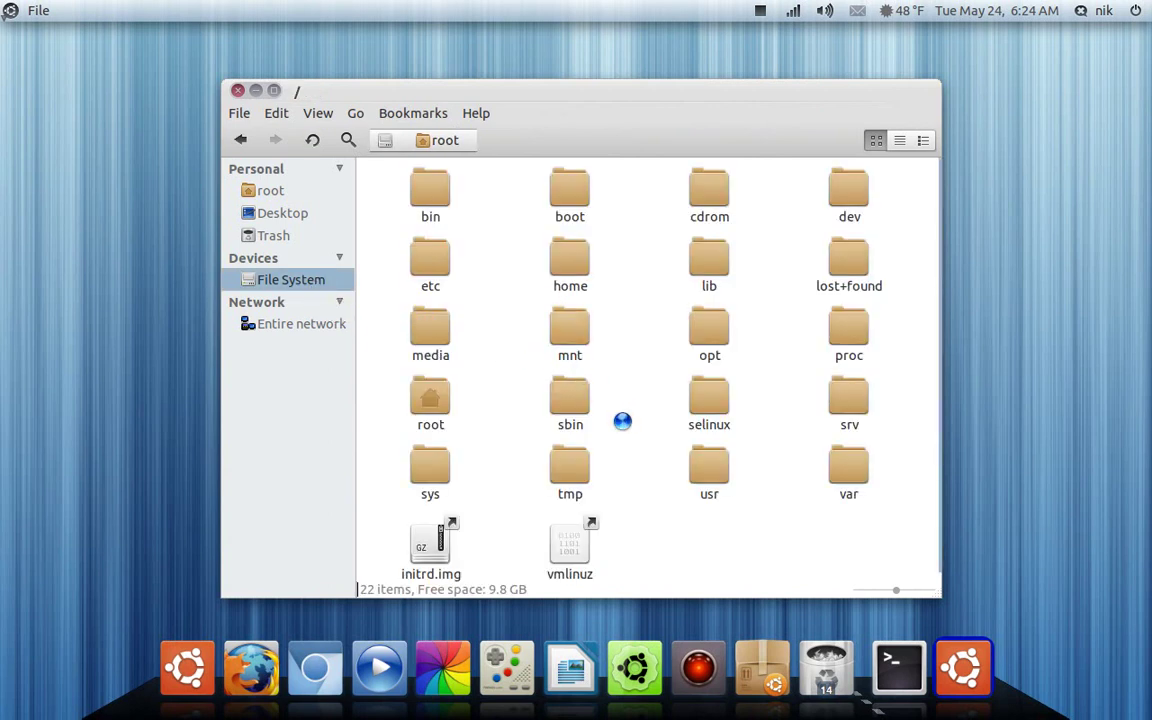
type("e")
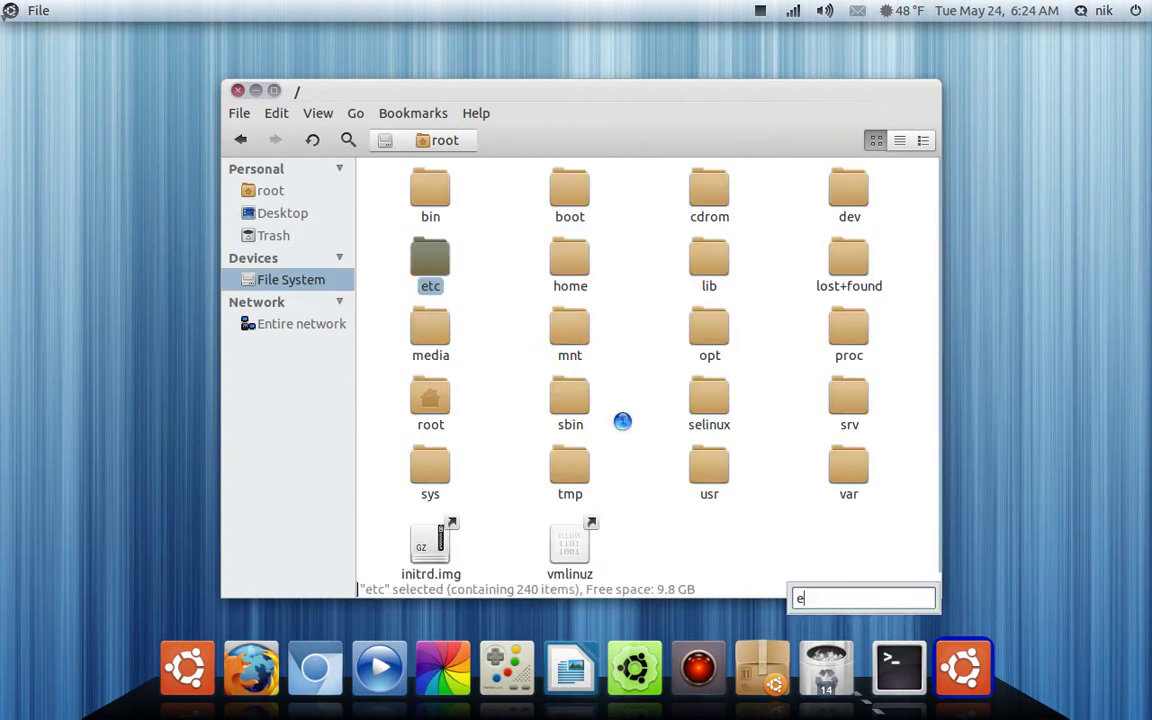
key("Return")
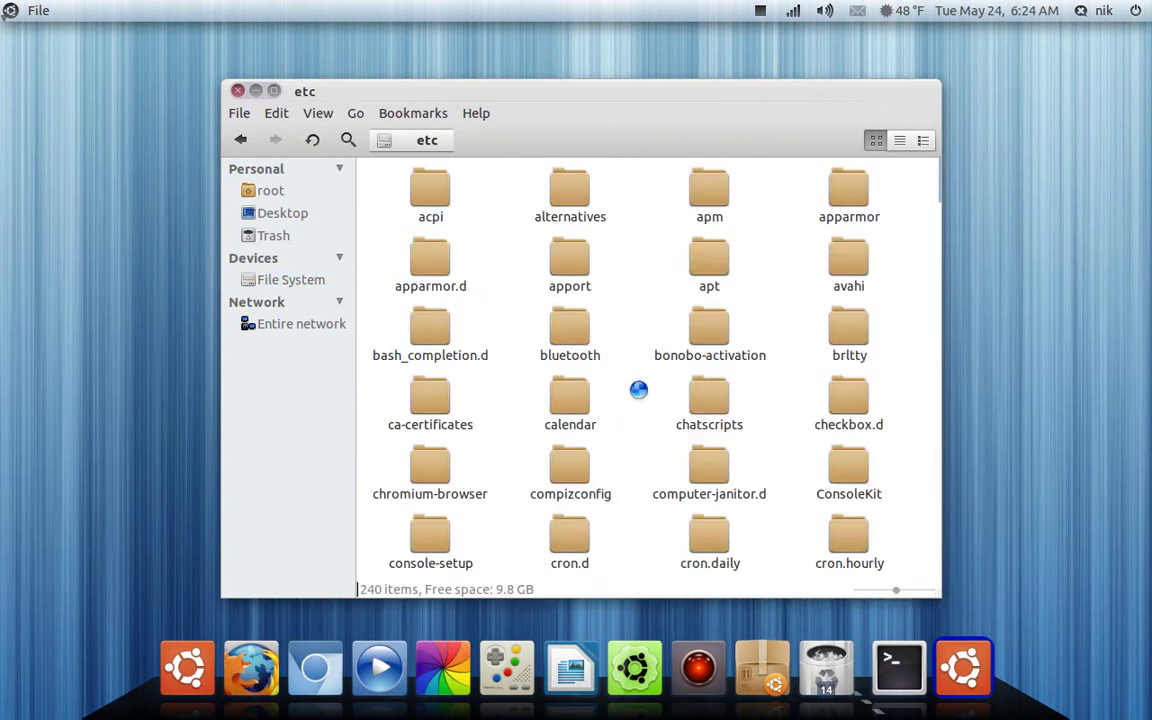
type("ma")
key("Return")
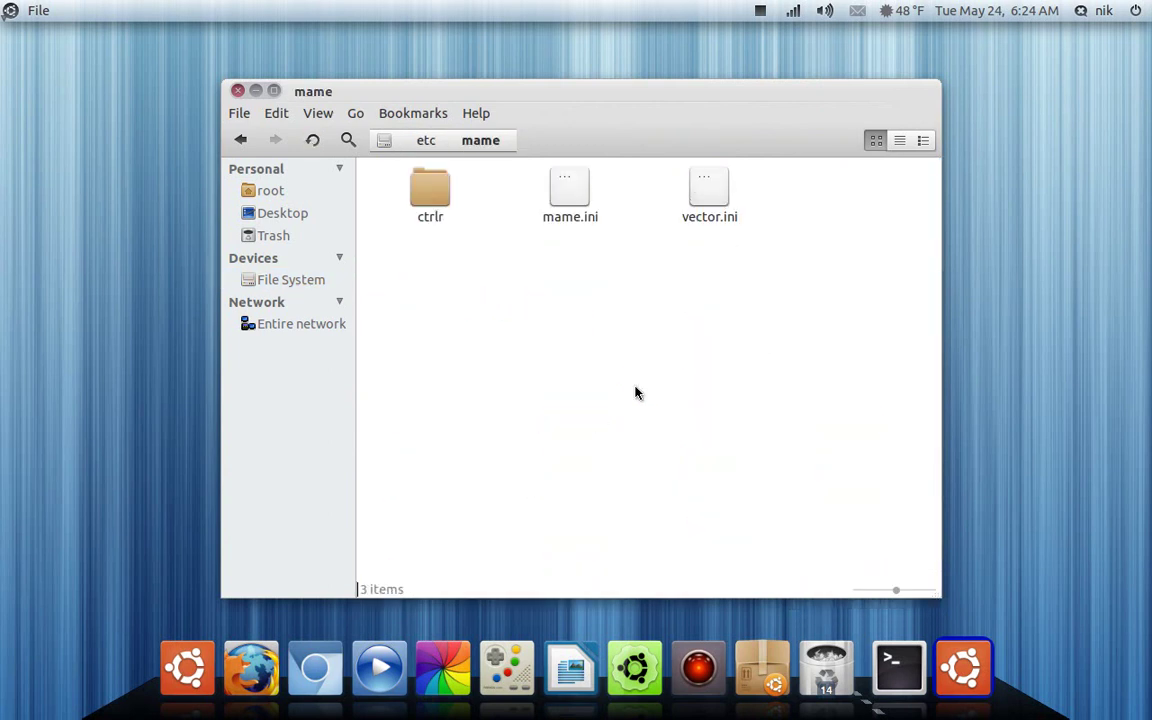
right_click(572, 181)
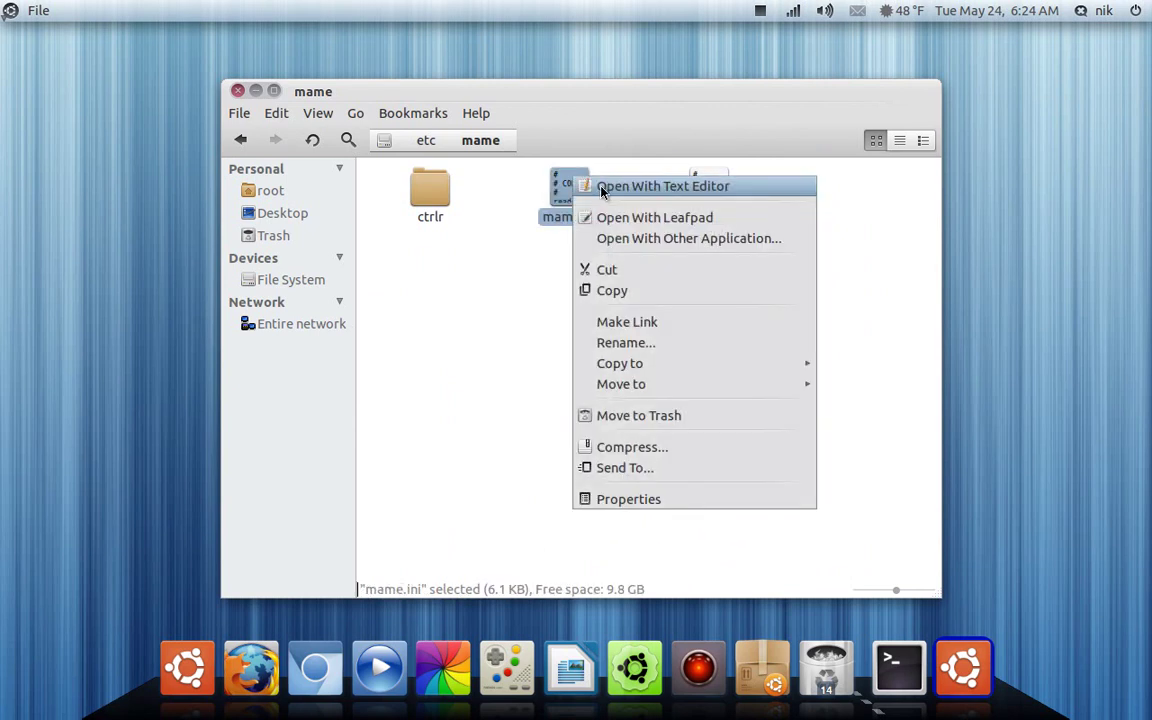
left_click(602, 186)
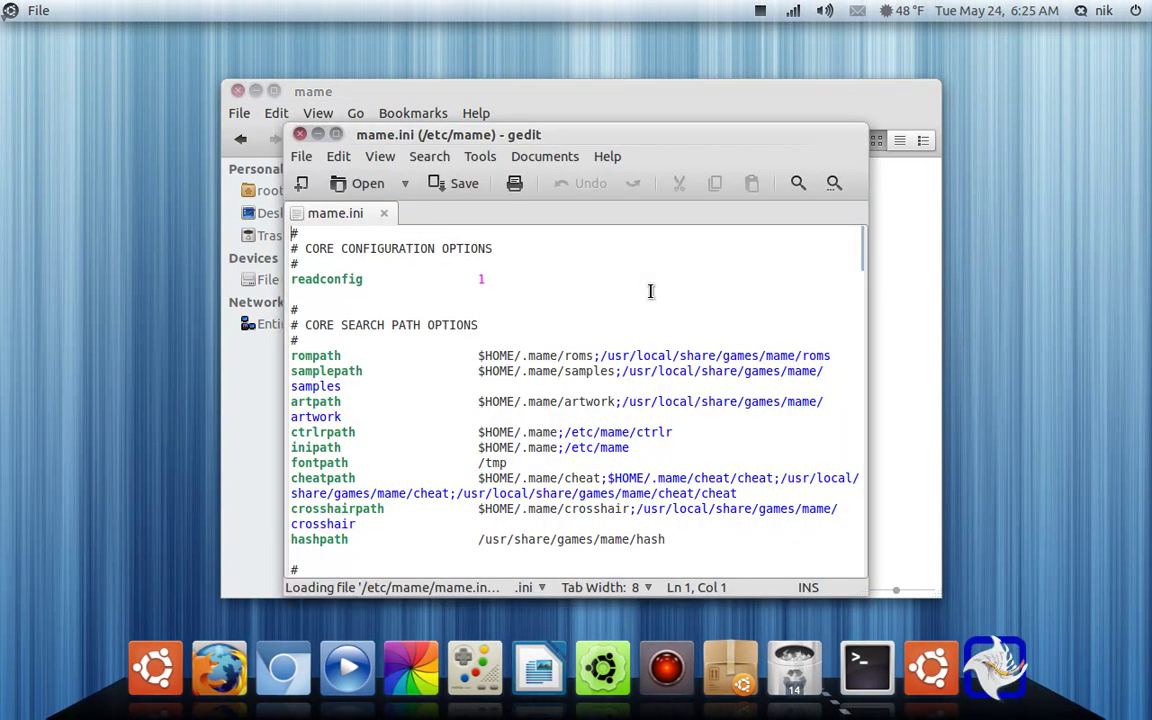
Review the option sections of mame.ini down to CORE VECTOR OPTIONS and mark the start of the antialias entry
scroll(650, 291, "down", 1)
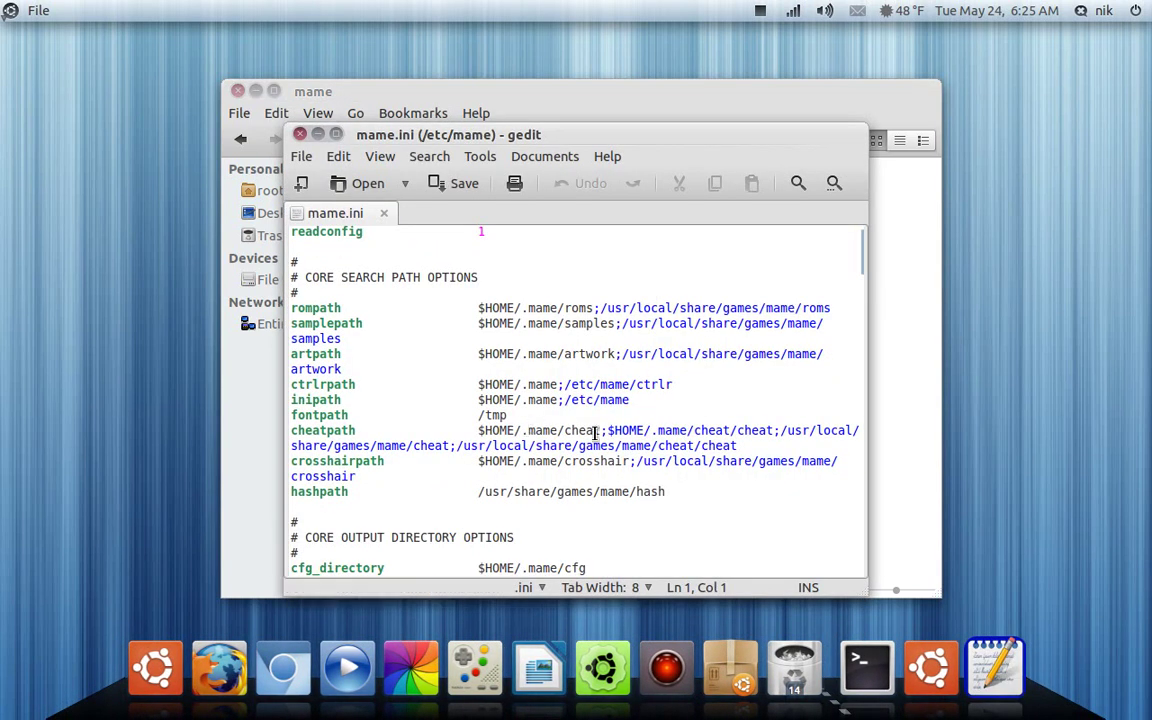
scroll(596, 434, "down", 5)
scroll(594, 433, "down", 10)
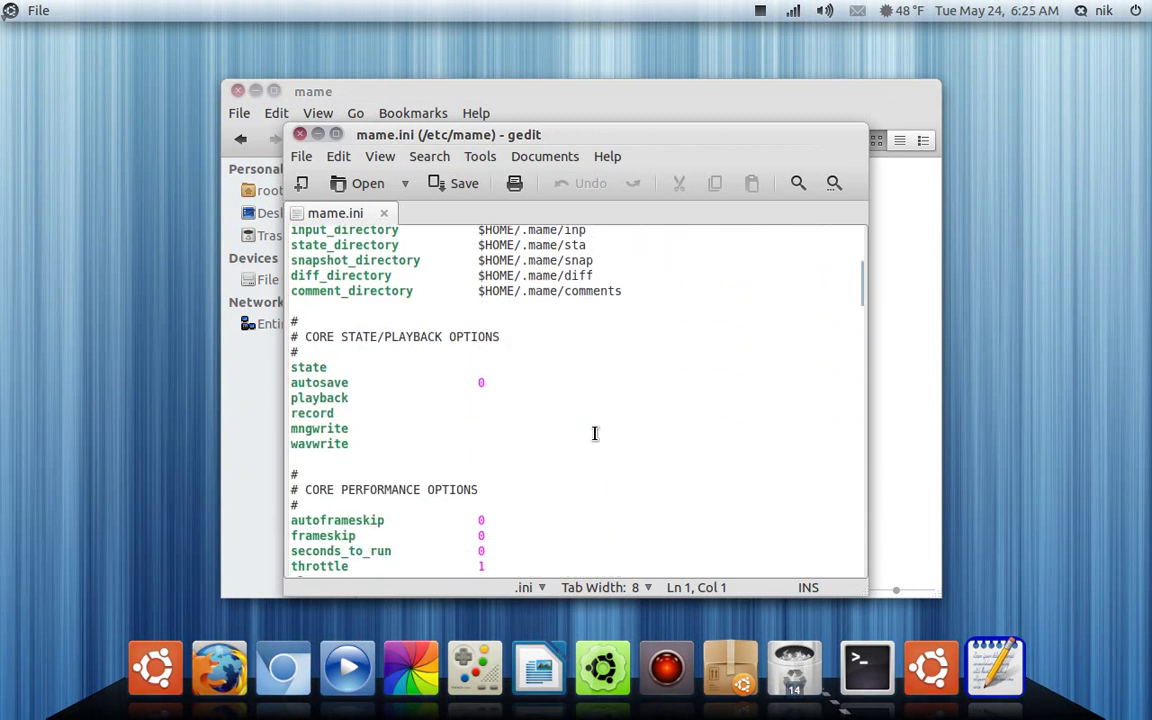
scroll(594, 433, "down", 6)
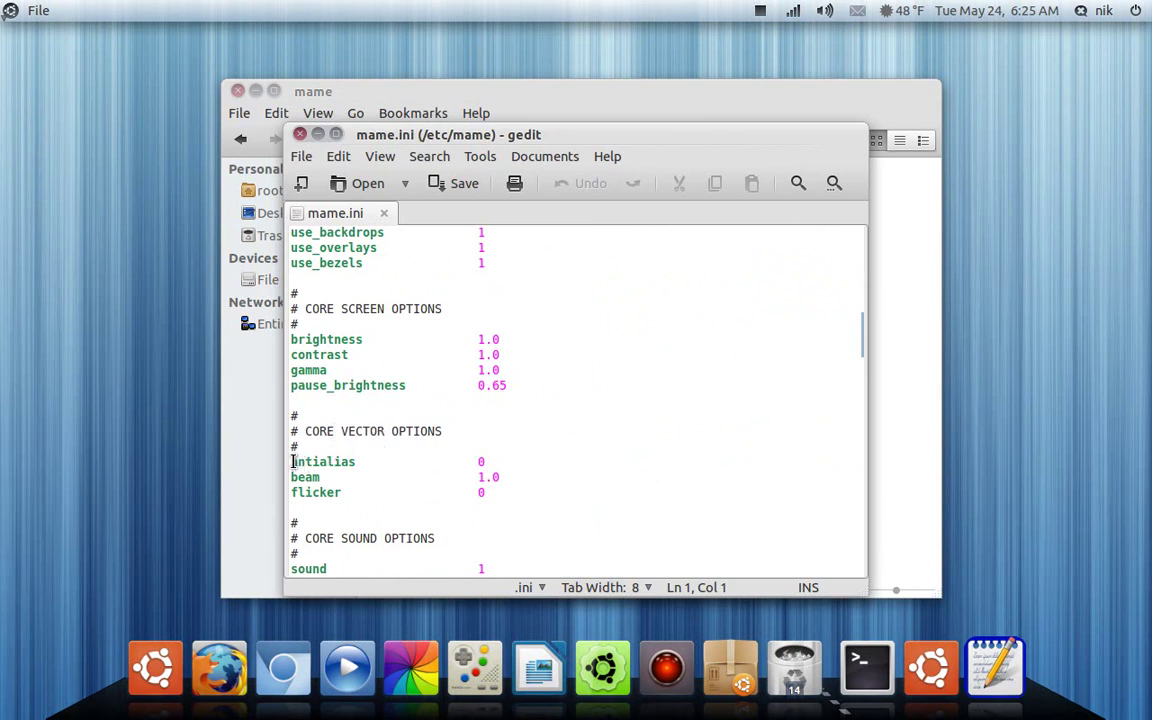
left_click_drag(292, 461, 333, 461)
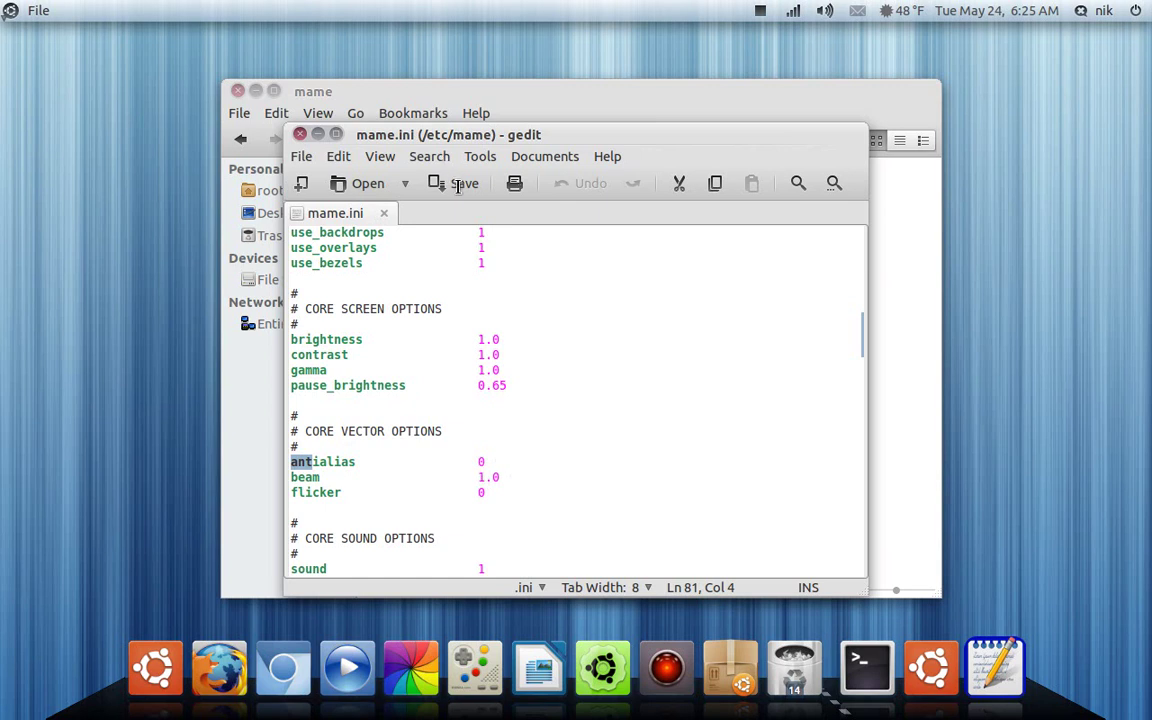
left_click_drag(420, 134, 375, 137)
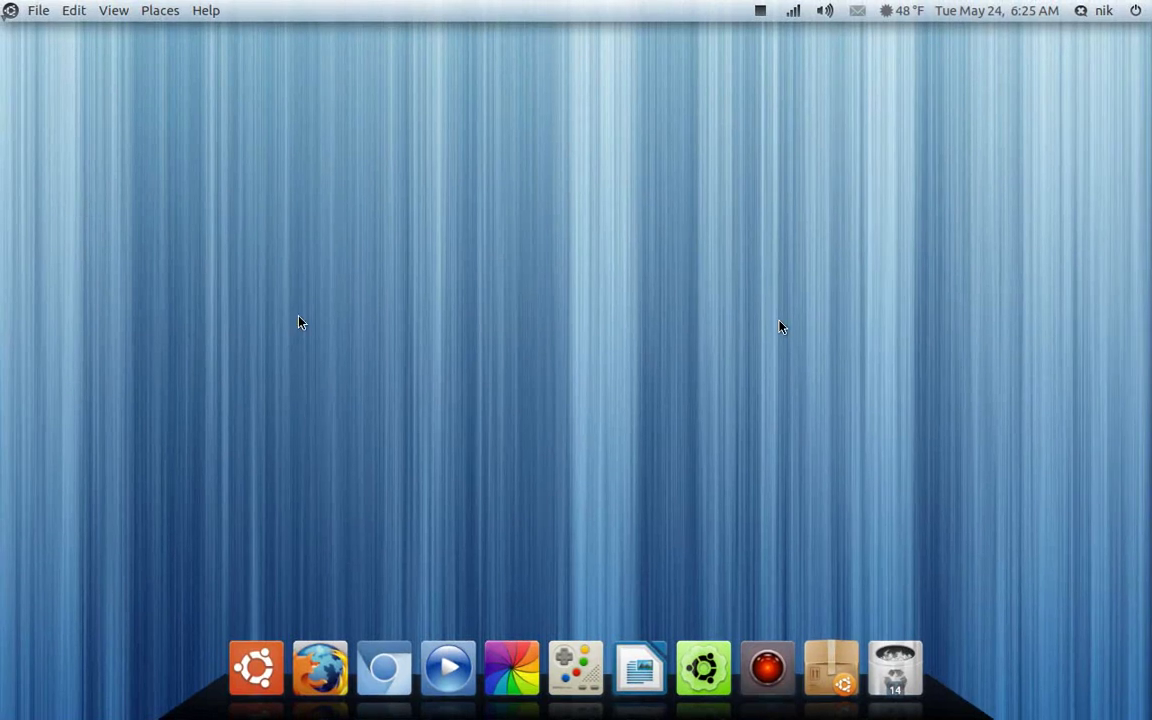
Close the M.A.M.E. Catalog / Launcher II window
key("ctrl+space")
key("Escape")
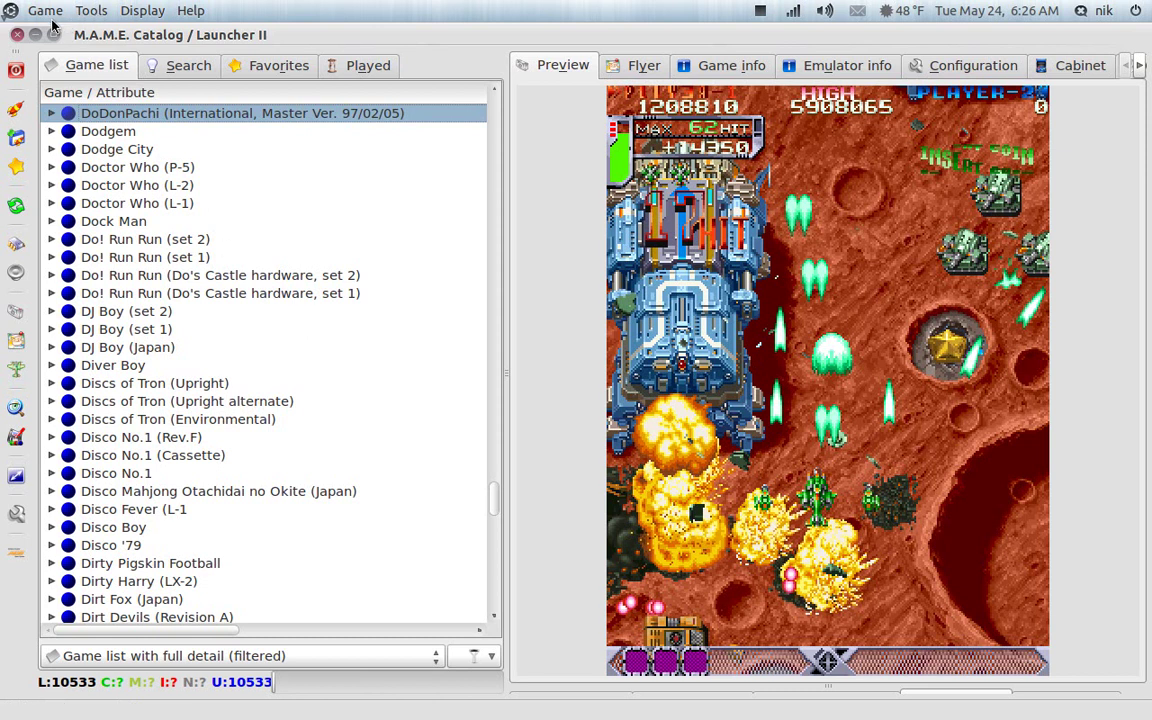
left_click(17, 34)
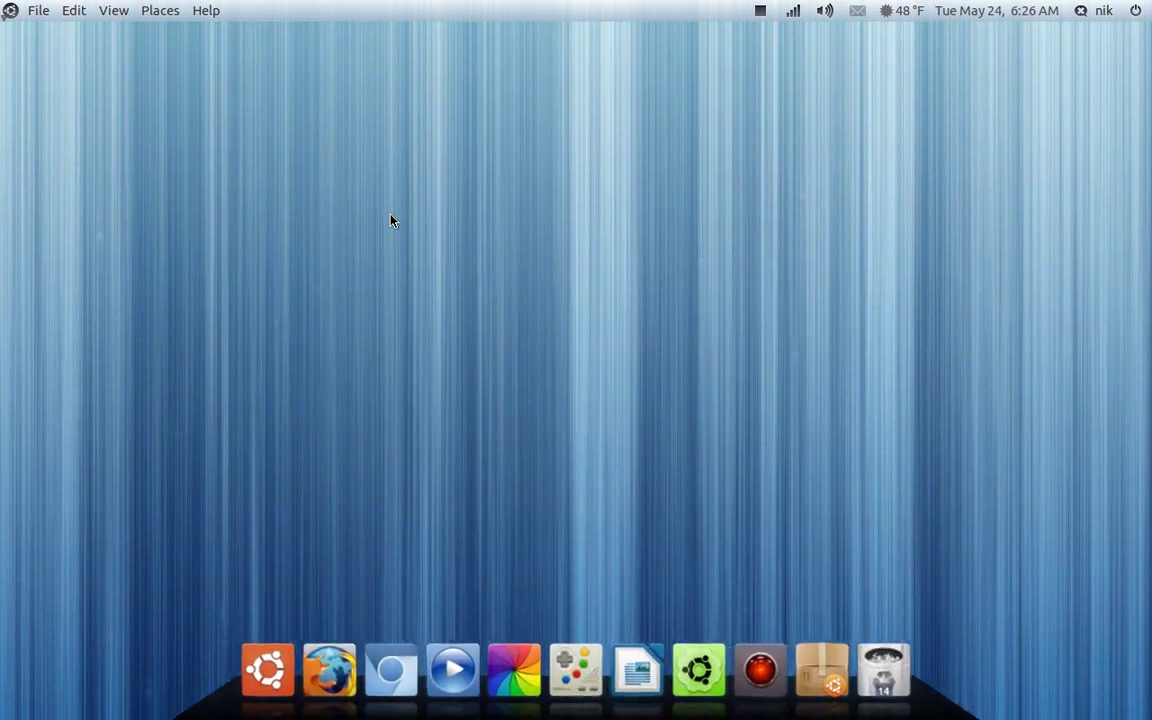